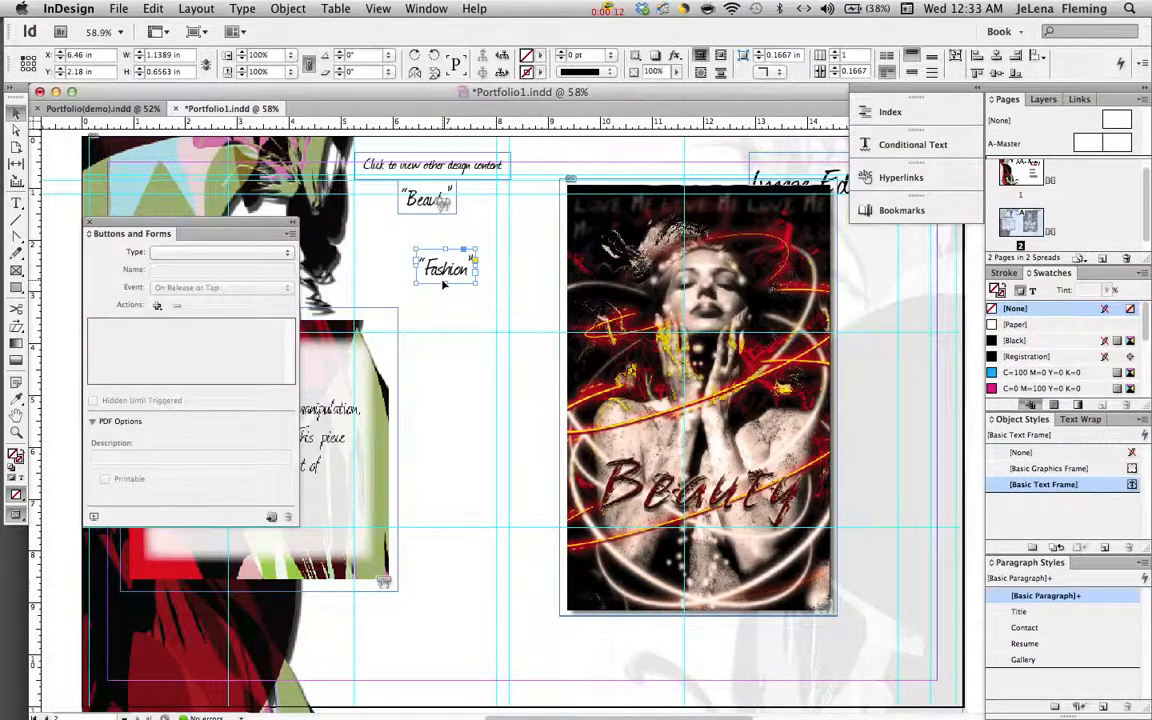
Step: Convert the "Fashion" text frame into a button named FashionBtn
{"action": "left_click", "coordinate": [232, 252]}
{"action": "left_click", "coordinate": [232, 252]}
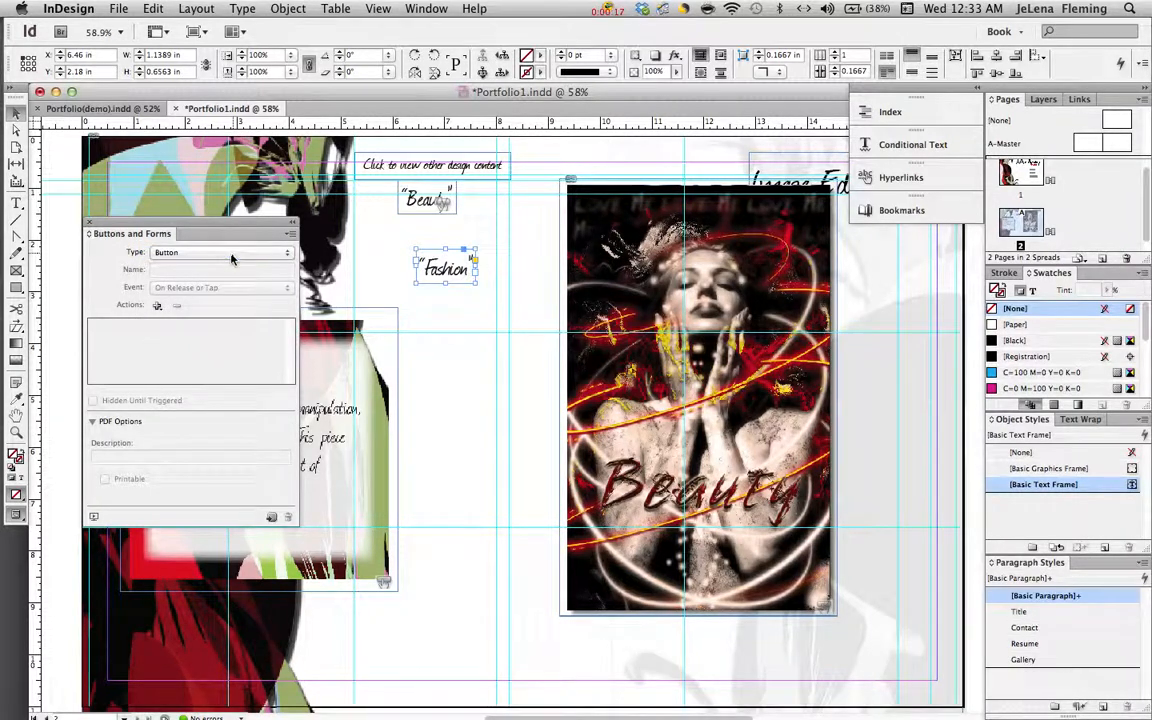
{"action": "triple_click", "coordinate": [221, 269]}
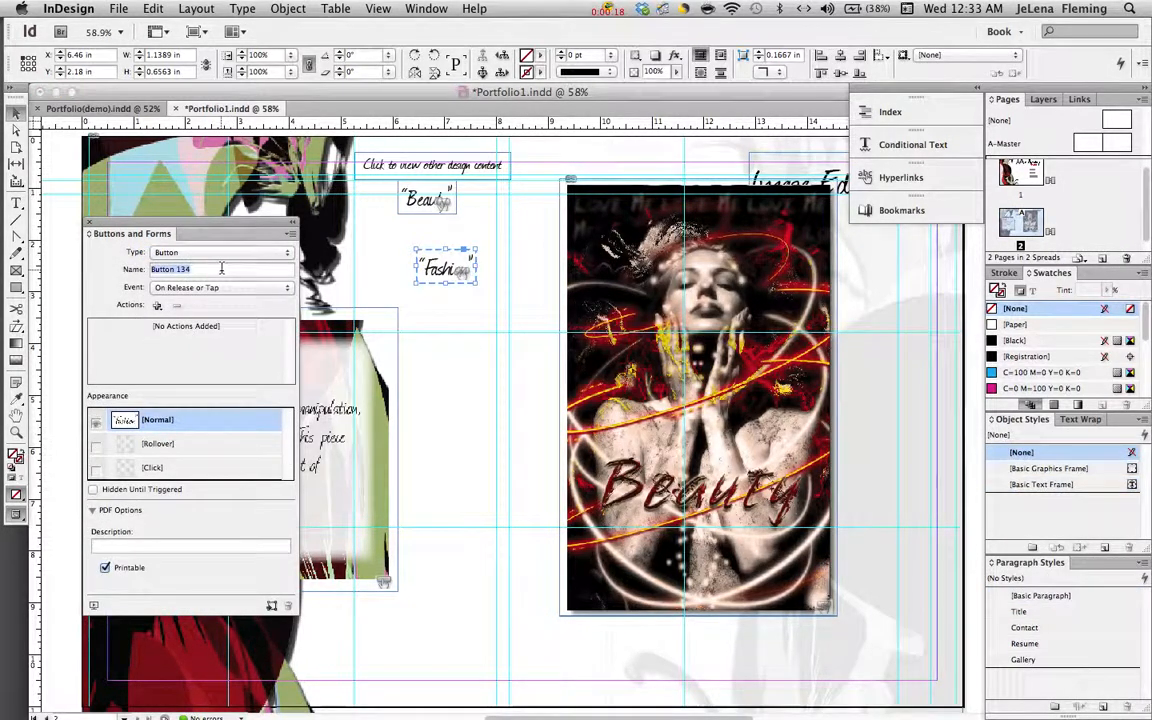
{"action": "type", "text": "Fi"}
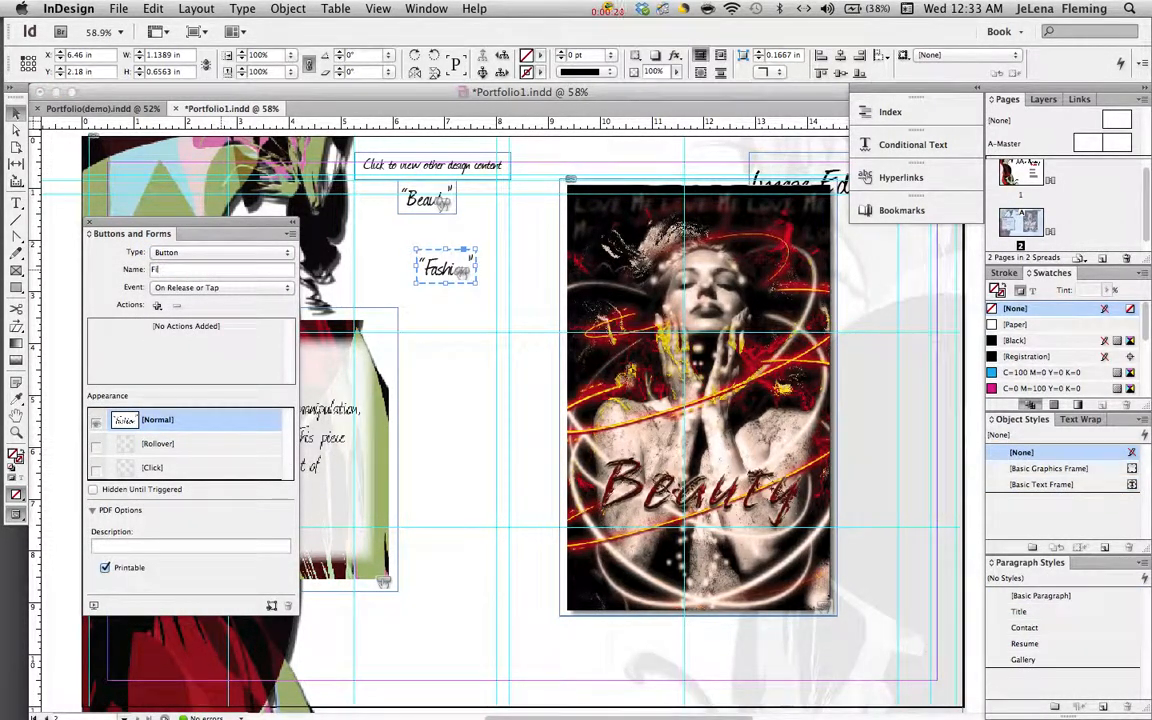
{"action": "type", "text": "shion"}
{"action": "type", "text": "ionBtn"}
Step: Set the Fashion button's event to On Click and add a Show/Hide Buttons and Forms action
{"action": "left_click", "coordinate": [195, 287]}
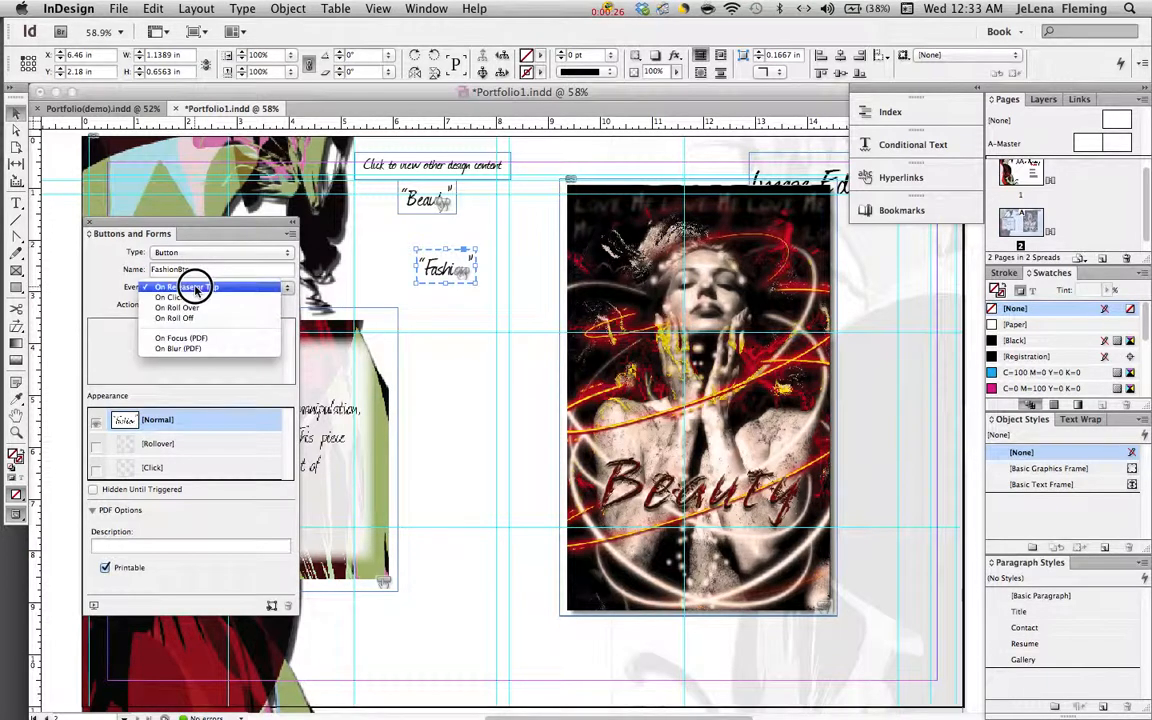
{"action": "left_click", "coordinate": [199, 299]}
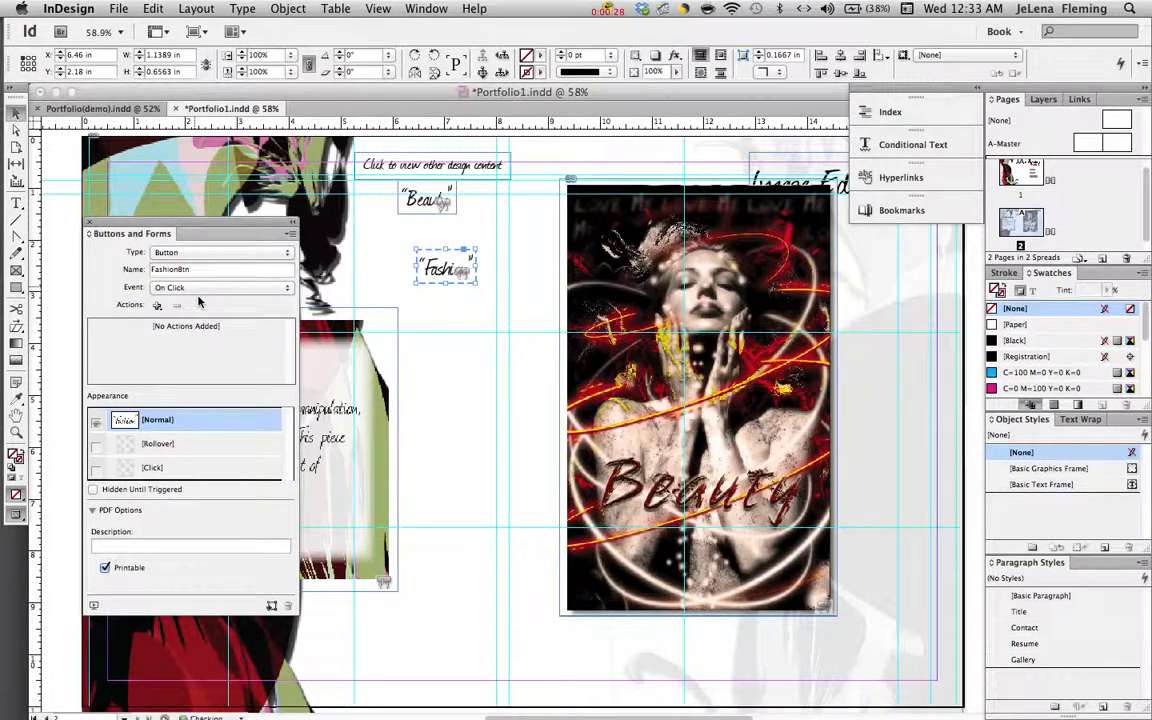
{"action": "left_click", "coordinate": [157, 305]}
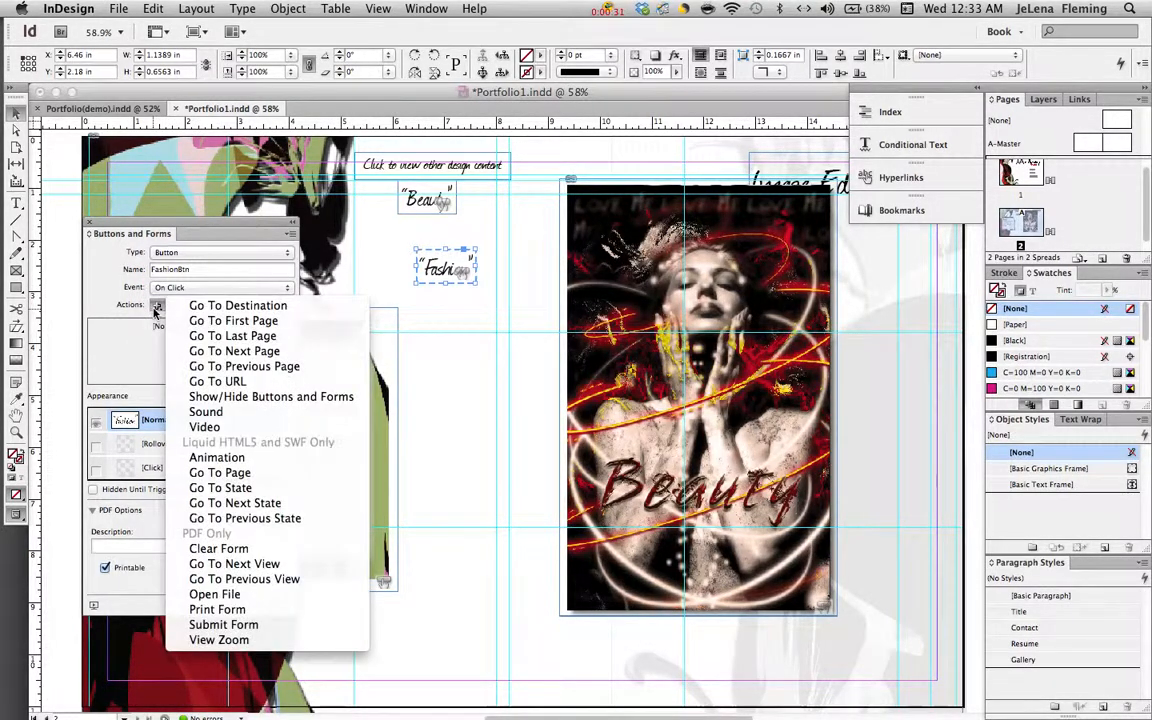
{"action": "left_click", "coordinate": [229, 398]}
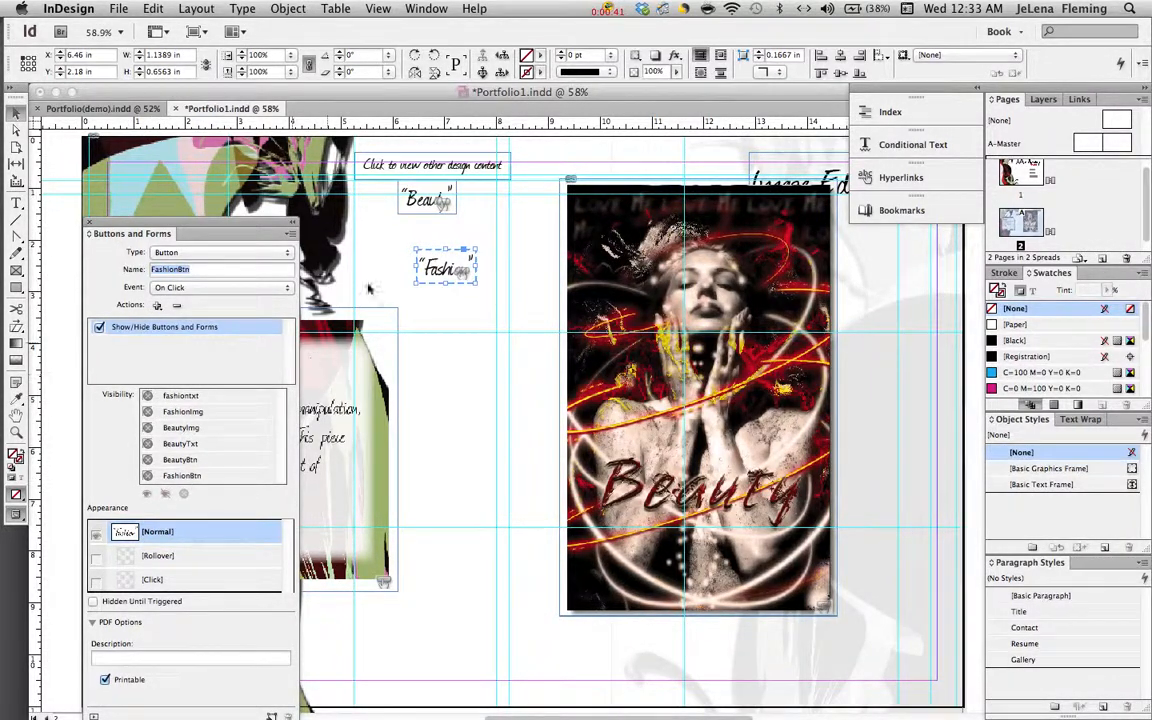
Step: Set FashionBtn to be shown by the "Beauty" button's Show/Hide action
{"action": "left_click", "coordinate": [522, 419]}
{"action": "left_click", "coordinate": [424, 205]}
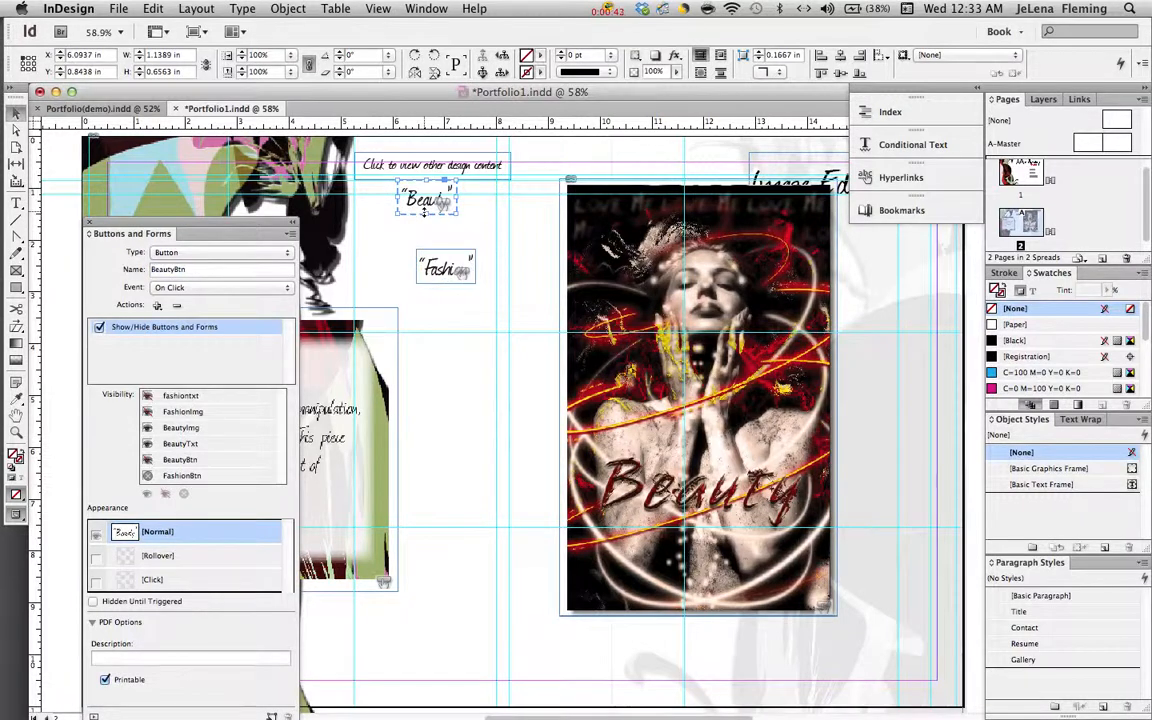
{"action": "left_click", "coordinate": [148, 477]}
Step: Make the Fashion button's action show fashiontxt, FashionImg and BeautyBtn and hide BeautyImg, BeautyTxt and FashionBtn, and enable Hidden Until Triggered for the button
{"action": "left_click", "coordinate": [448, 258]}
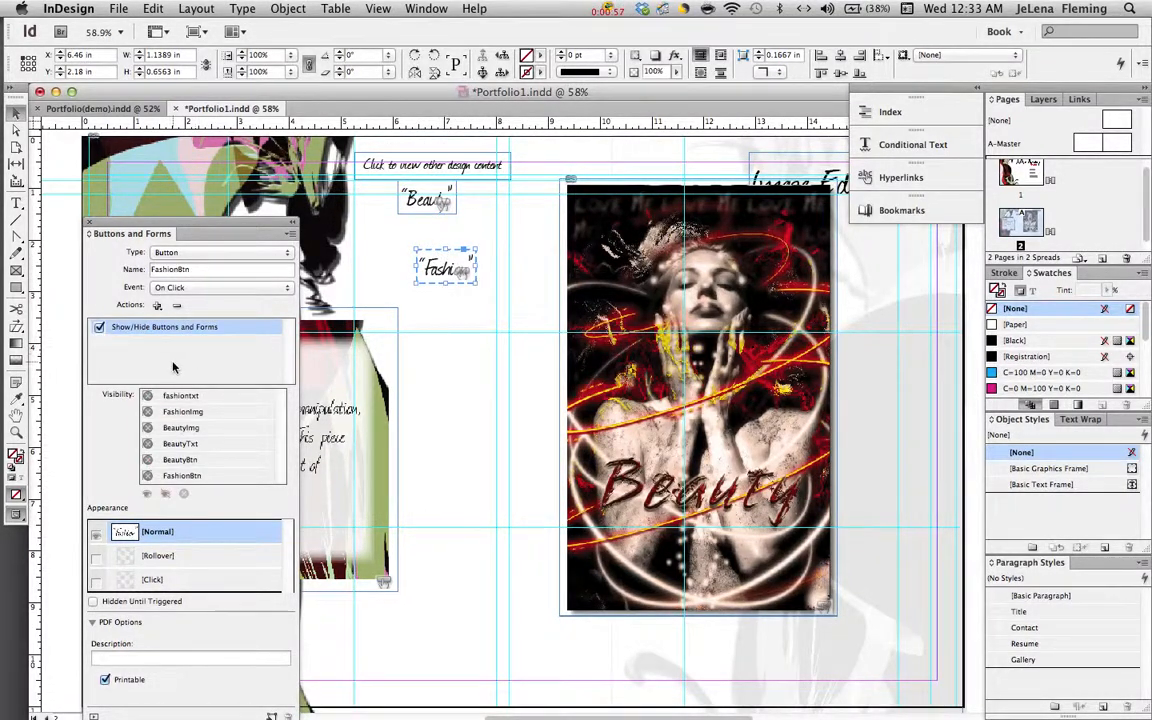
{"action": "left_click", "coordinate": [522, 424]}
{"action": "left_click", "coordinate": [148, 396]}
{"action": "left_click", "coordinate": [148, 411]}
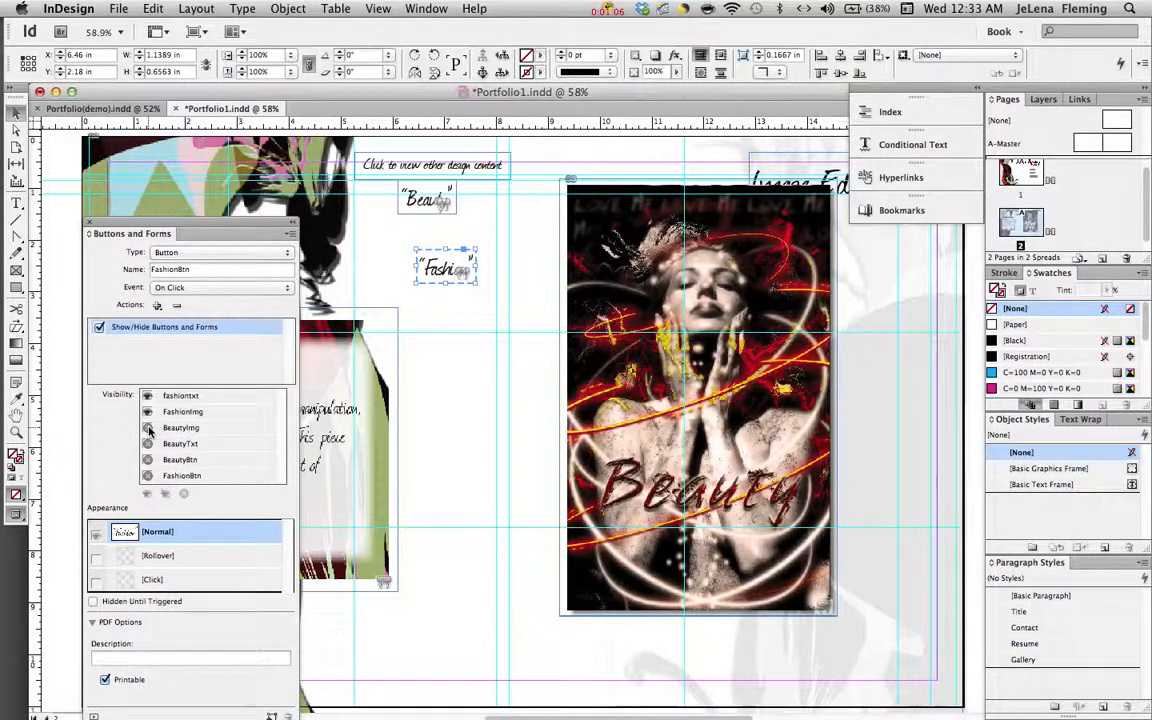
{"action": "left_click", "coordinate": [148, 428]}
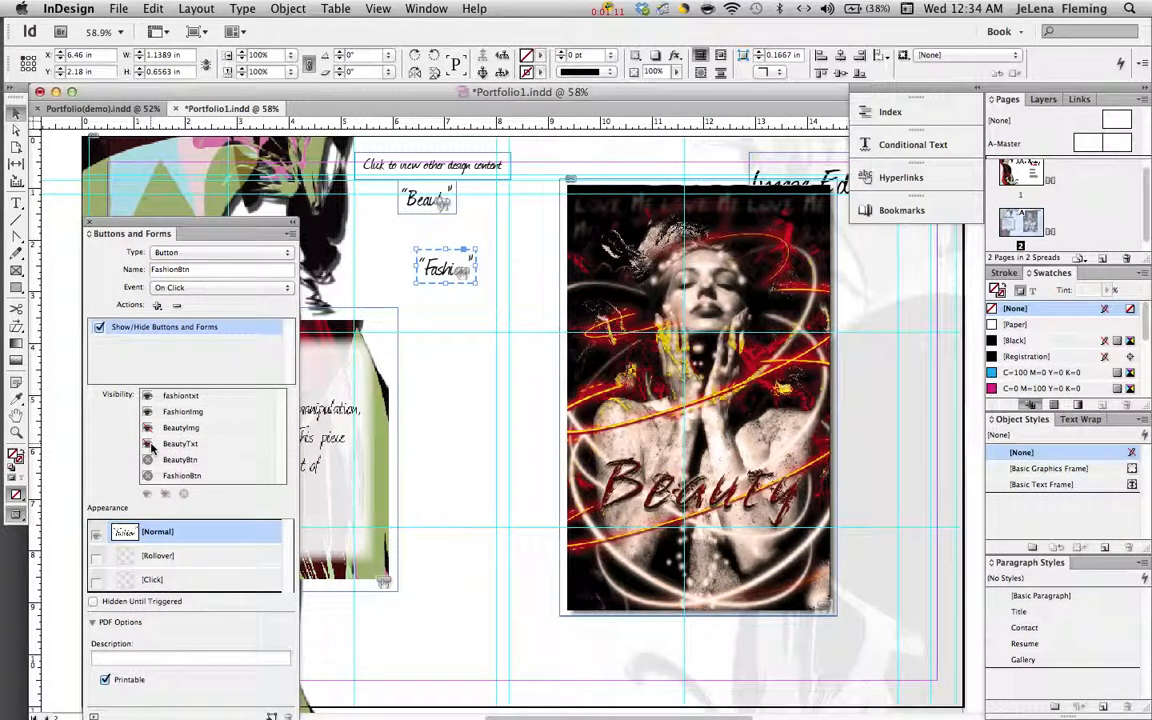
{"action": "left_click", "coordinate": [149, 445]}
{"action": "left_click", "coordinate": [148, 478]}
{"action": "left_click", "coordinate": [93, 601]}
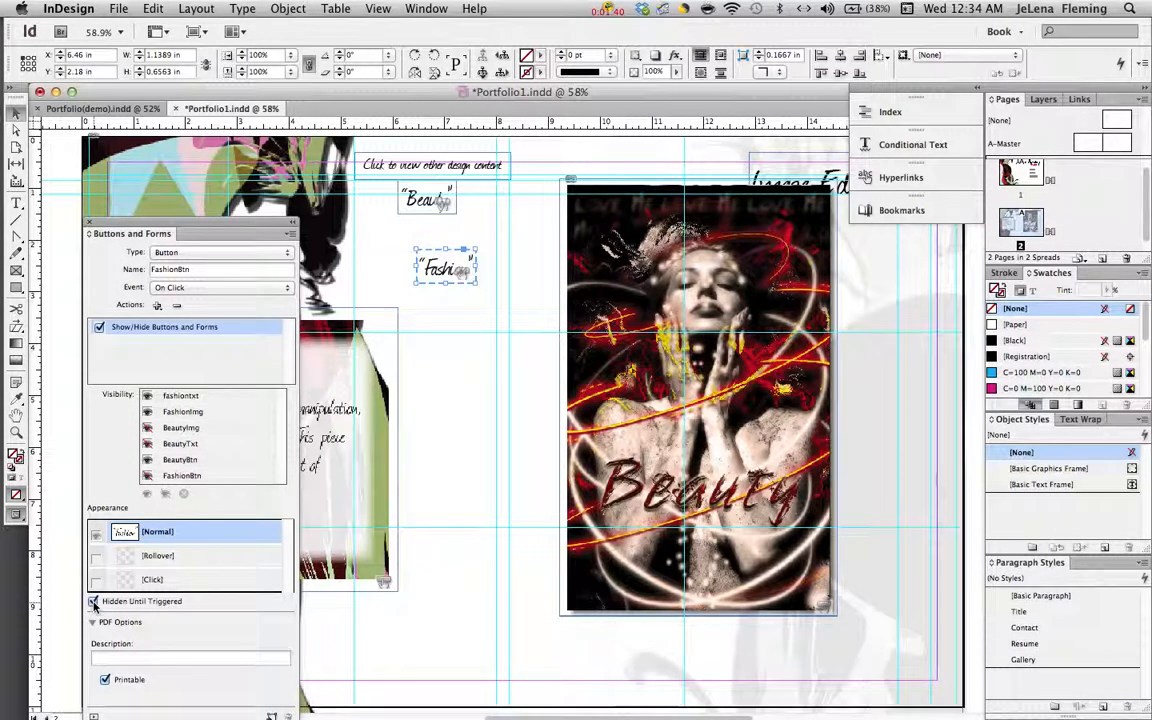
{"action": "left_click", "coordinate": [520, 422]}
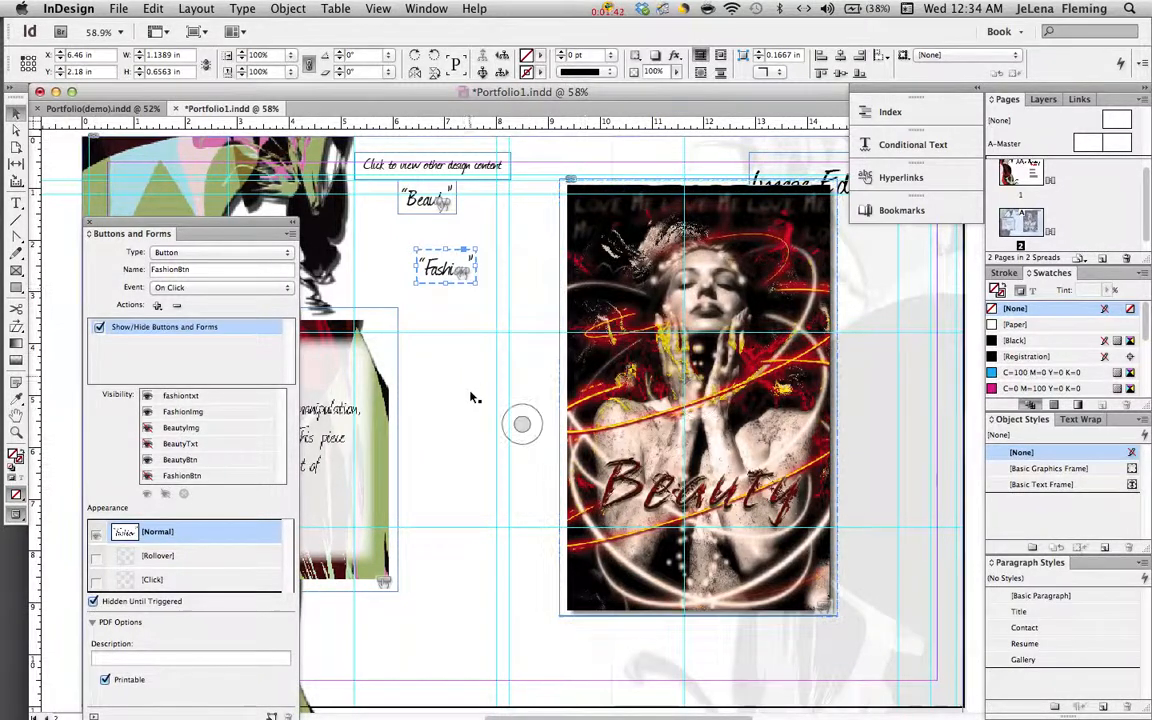
{"action": "left_click", "coordinate": [456, 393]}
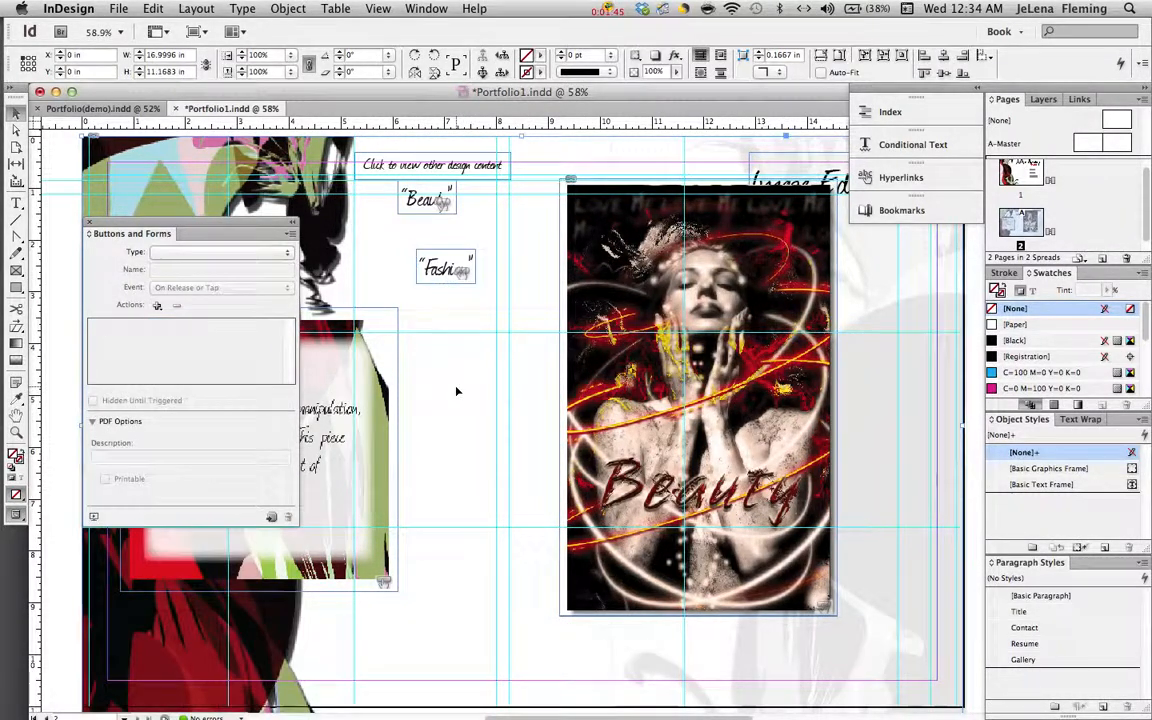
Step: Give the "Beauty" button a Rollover state with the word coloured red, and add its Click state
{"action": "left_click", "coordinate": [418, 212]}
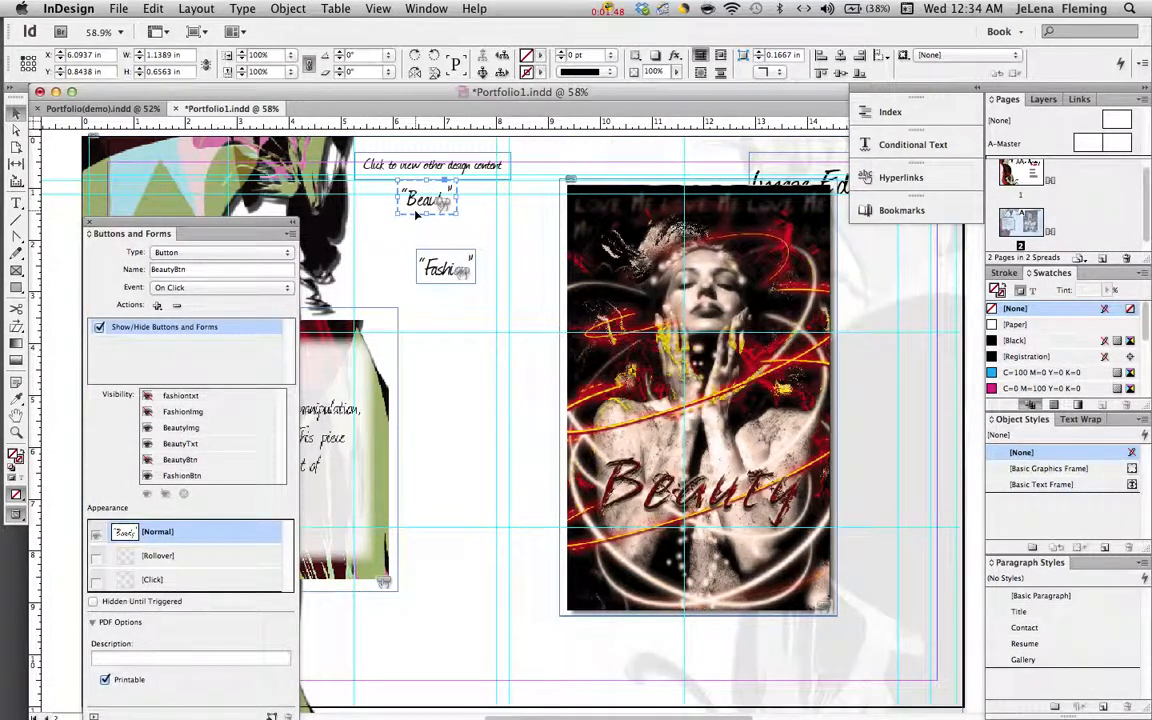
{"action": "left_click", "coordinate": [215, 556]}
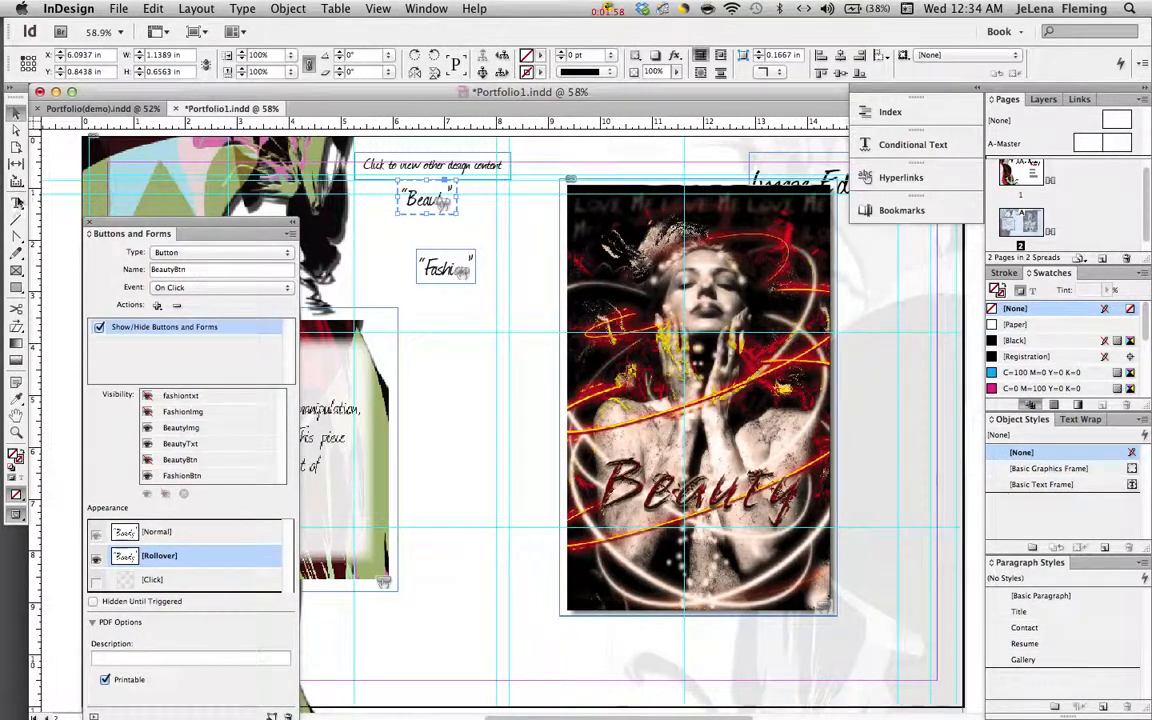
{"action": "left_click", "coordinate": [16, 199]}
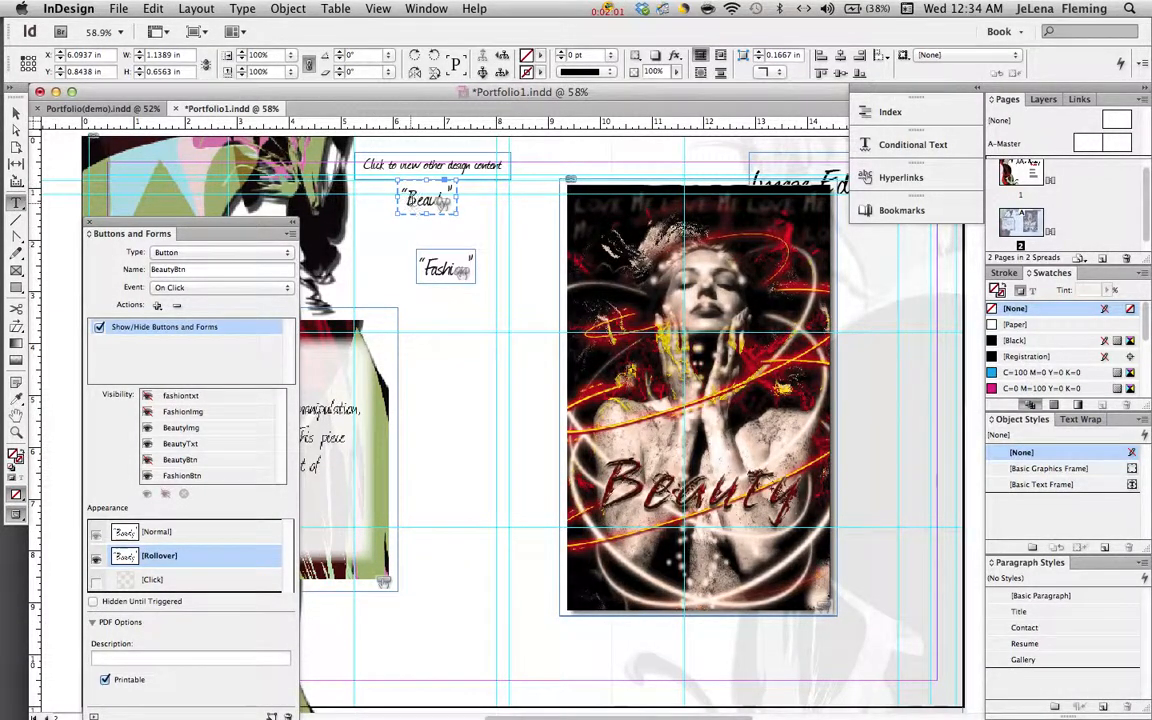
{"action": "triple_click", "coordinate": [430, 200]}
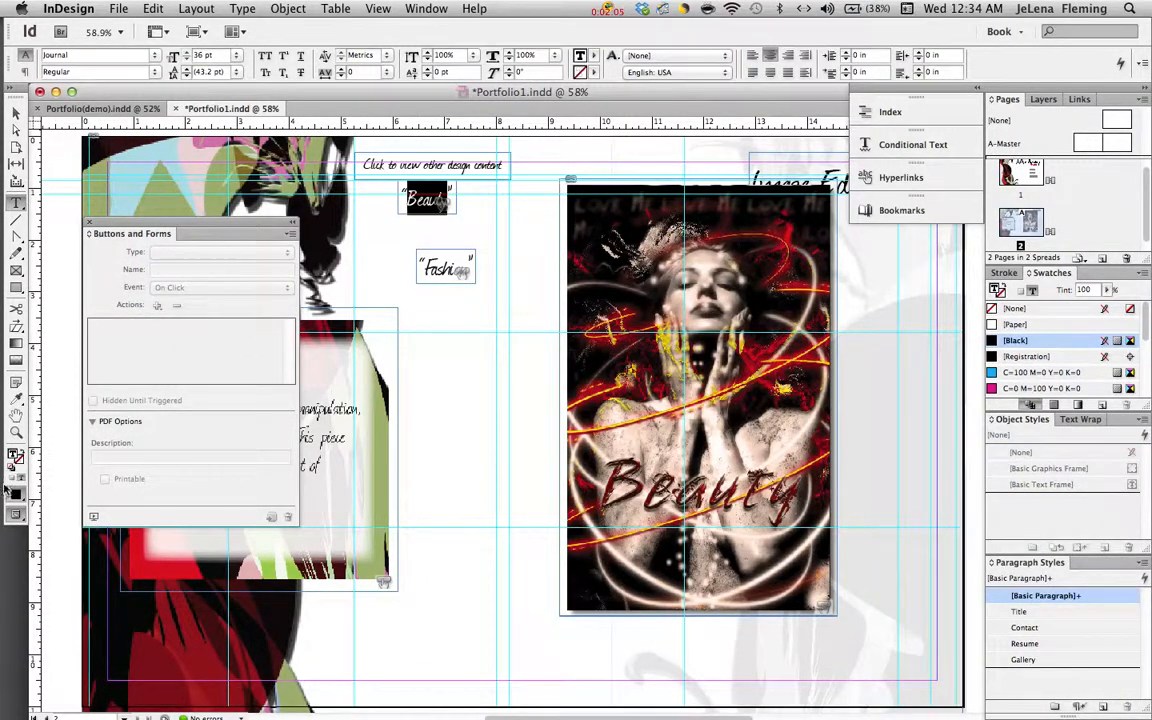
{"action": "double_click", "coordinate": [16, 455]}
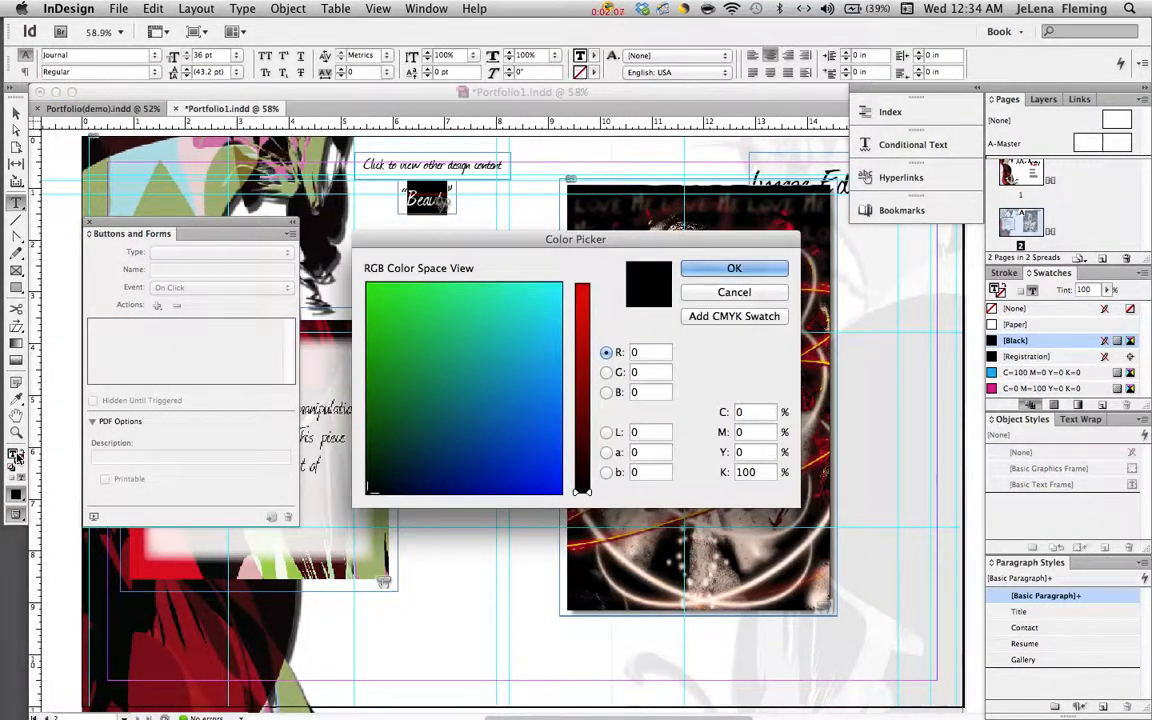
{"action": "left_click_drag", "start_coordinate": [586, 488], "coordinate": [590, 282]}
{"action": "left_click", "coordinate": [712, 268]}
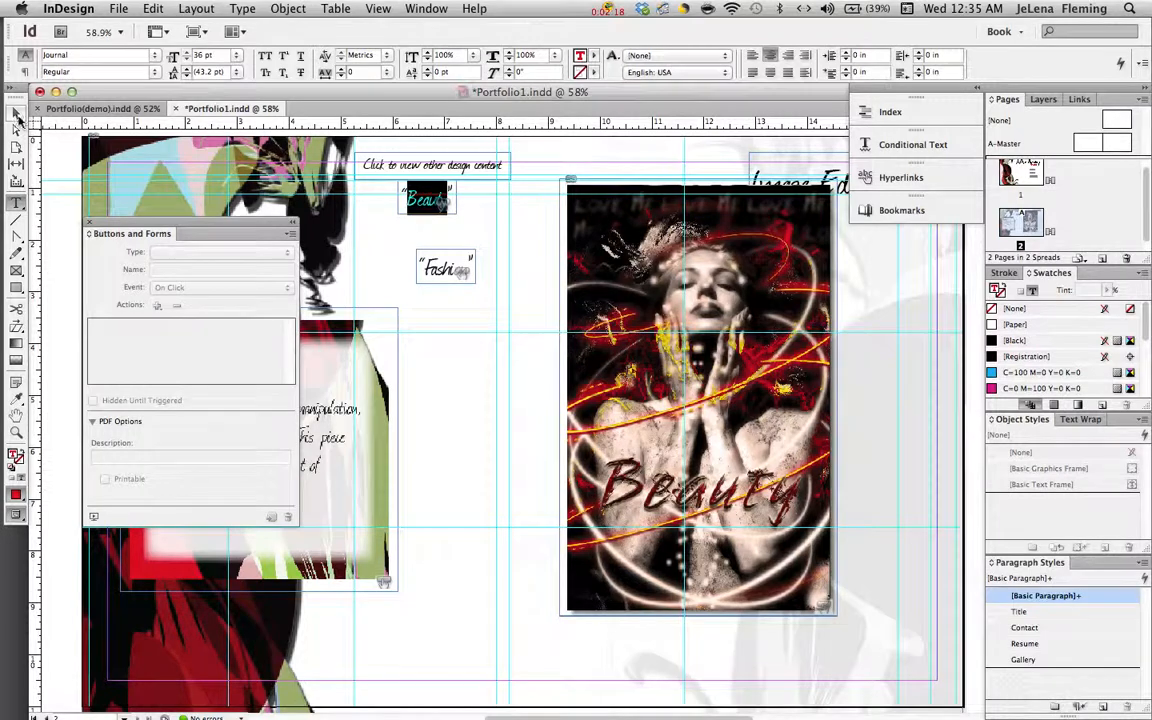
{"action": "left_click", "coordinate": [17, 117]}
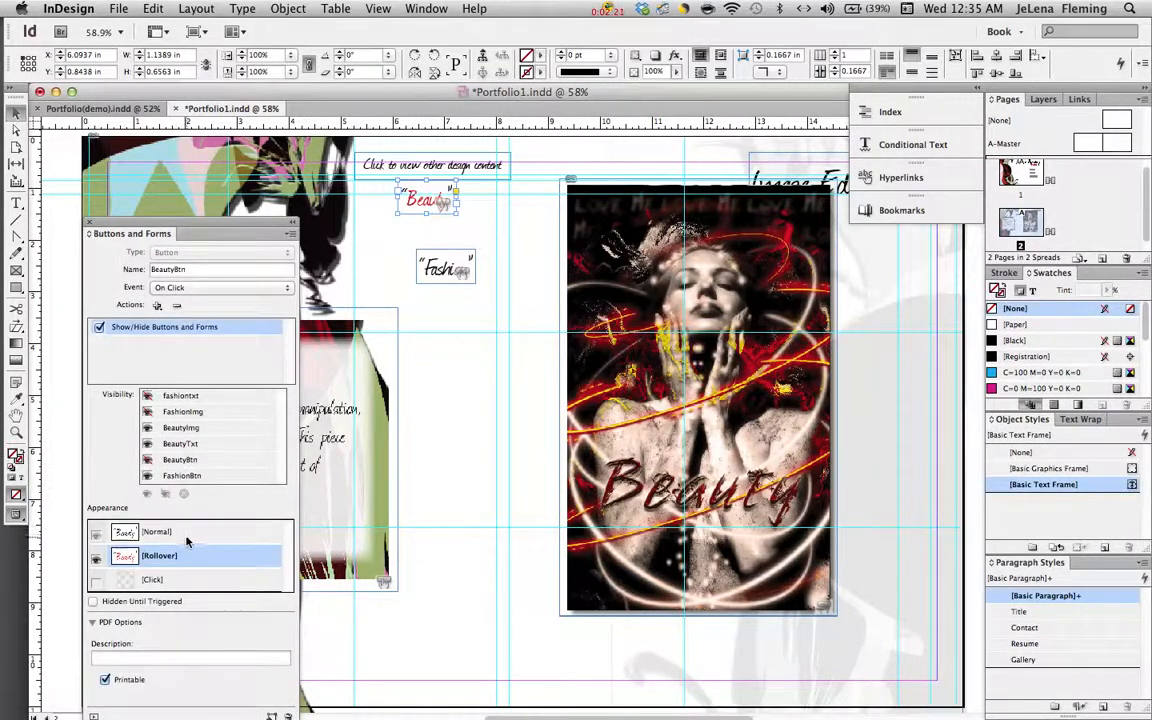
{"action": "left_click", "coordinate": [186, 580]}
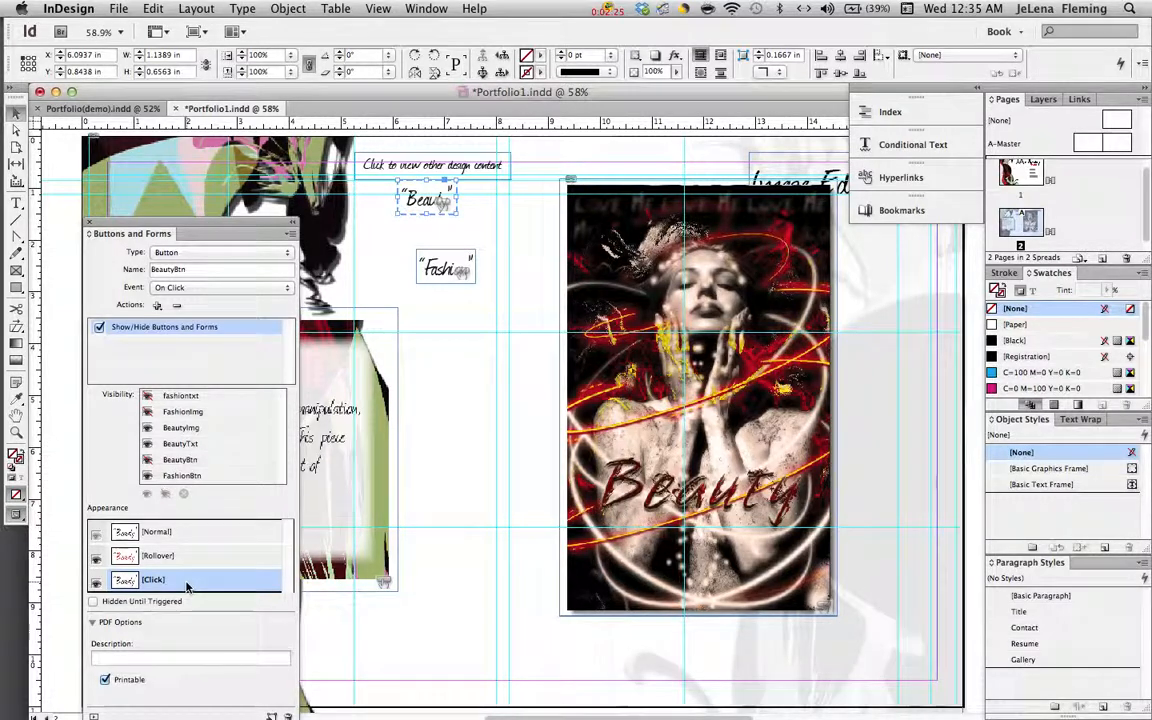
Step: Give the "Fashion" button a Rollover state with the word coloured red (RGB 255, 0, 0), and add its Click state
{"action": "left_click", "coordinate": [442, 283]}
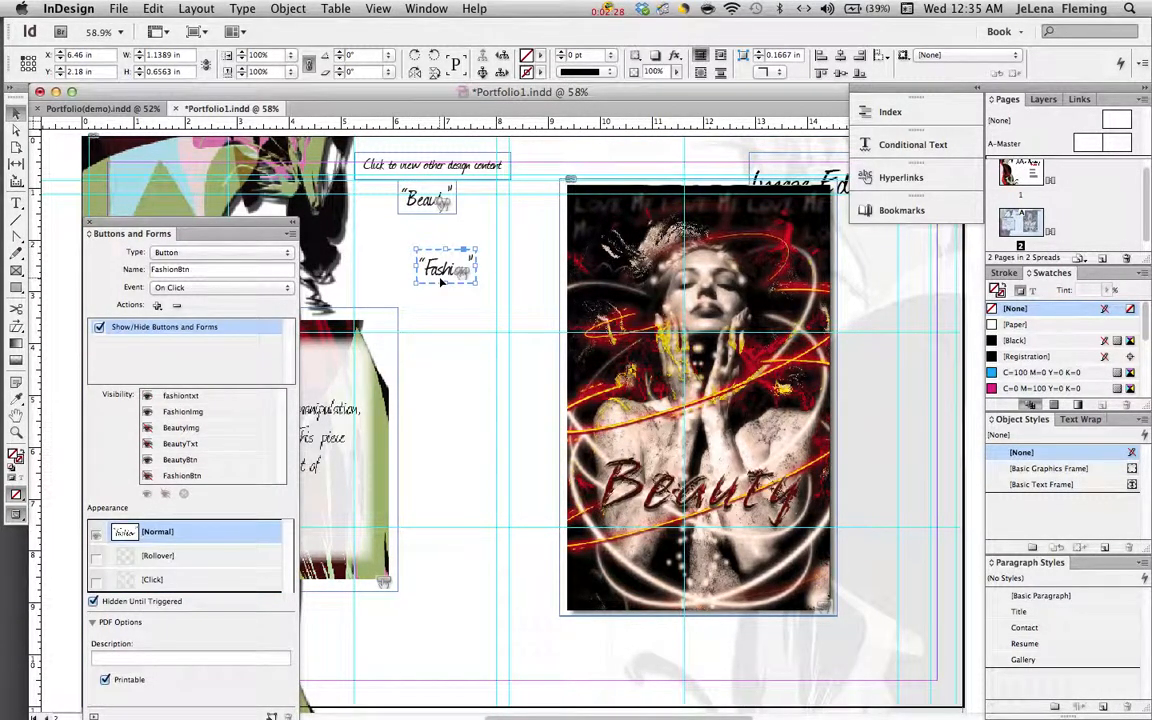
{"action": "left_click", "coordinate": [196, 567]}
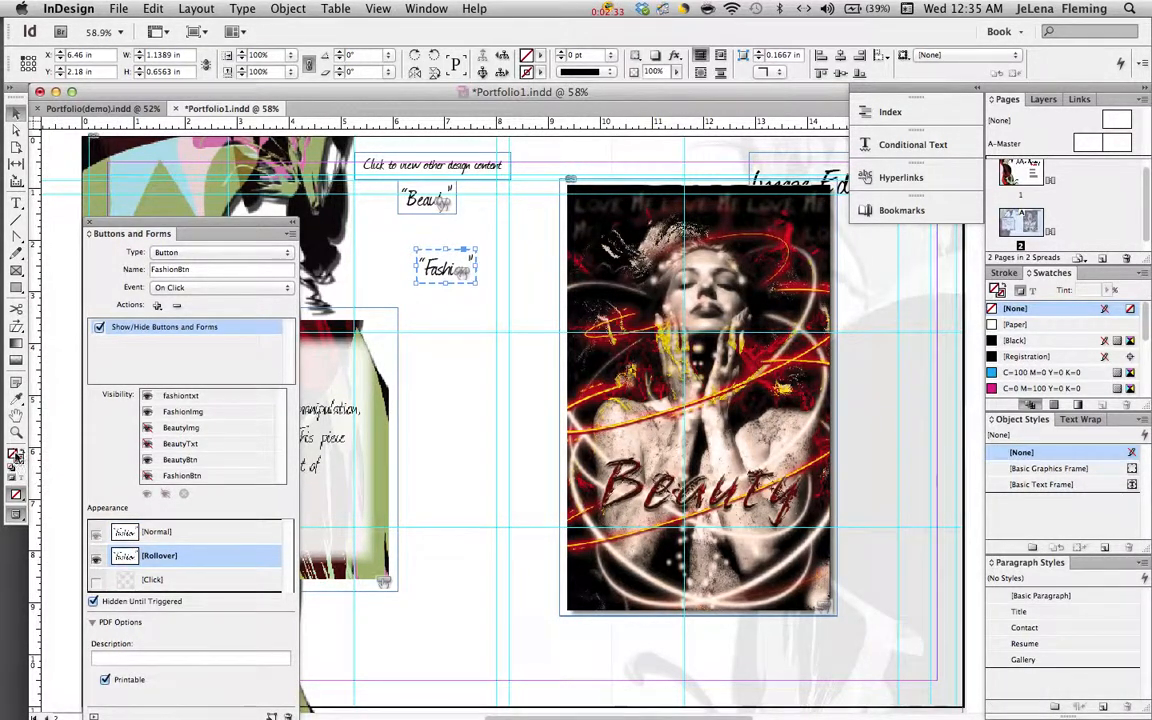
{"action": "left_click", "coordinate": [15, 204]}
{"action": "left_click_drag", "start_coordinate": [422, 268], "coordinate": [470, 265]}
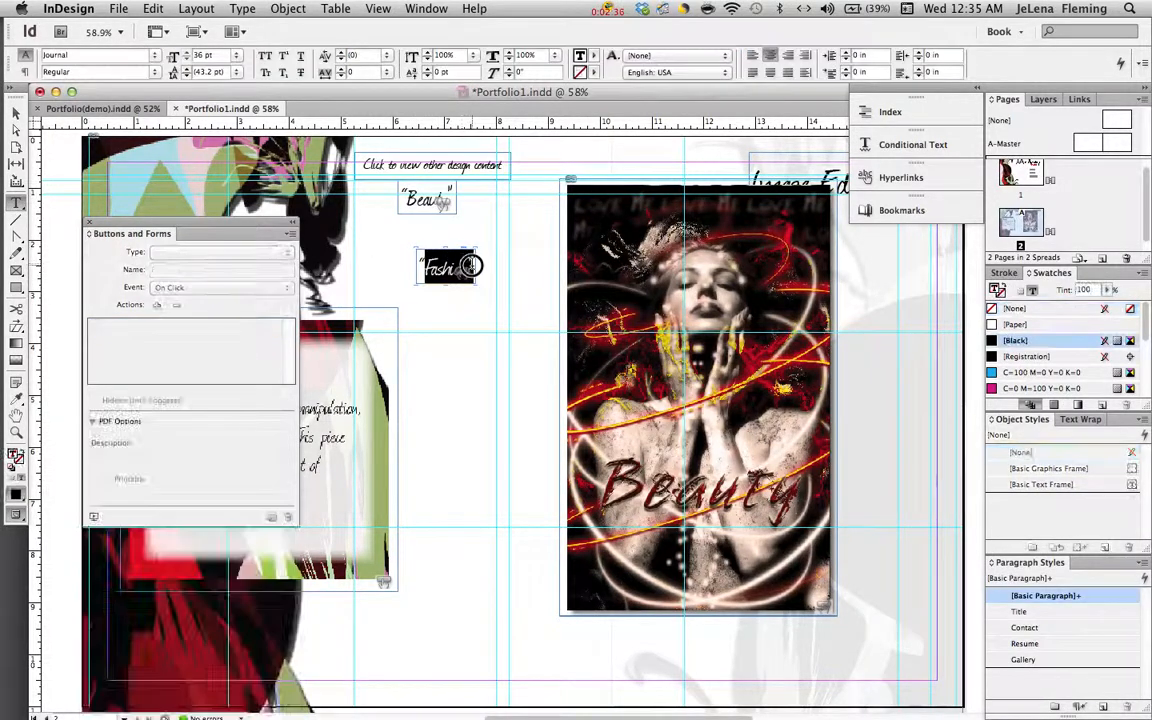
{"action": "left_click", "coordinate": [416, 240]}
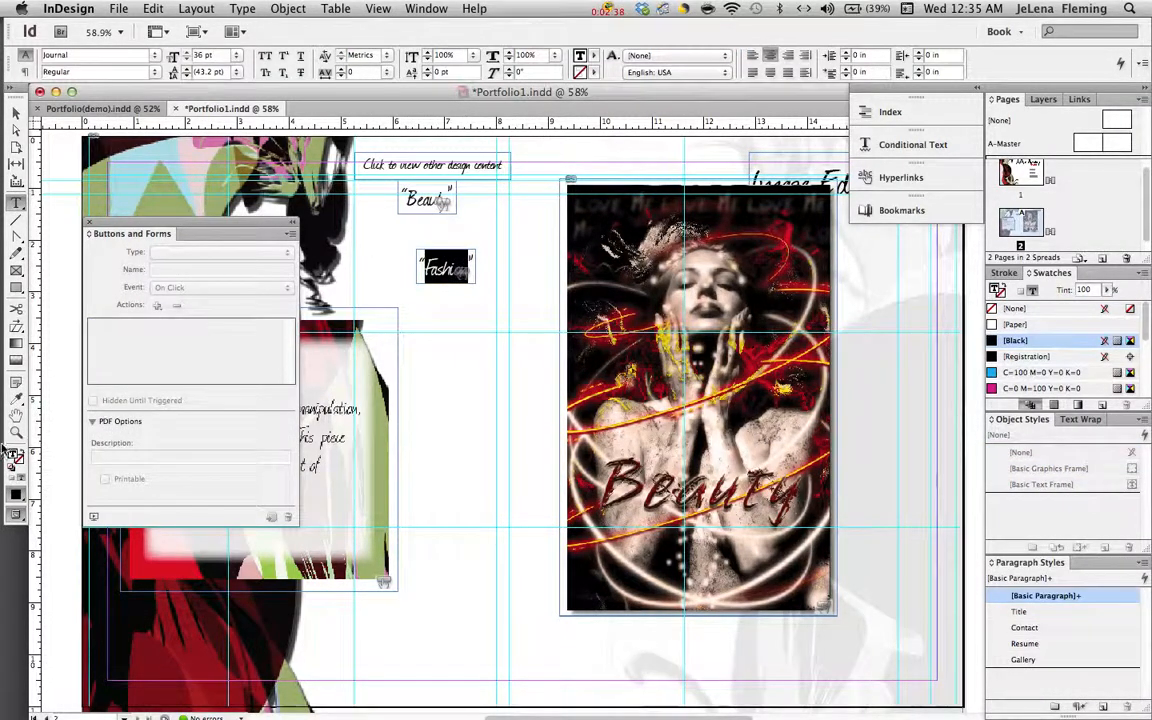
{"action": "double_click", "coordinate": [15, 455]}
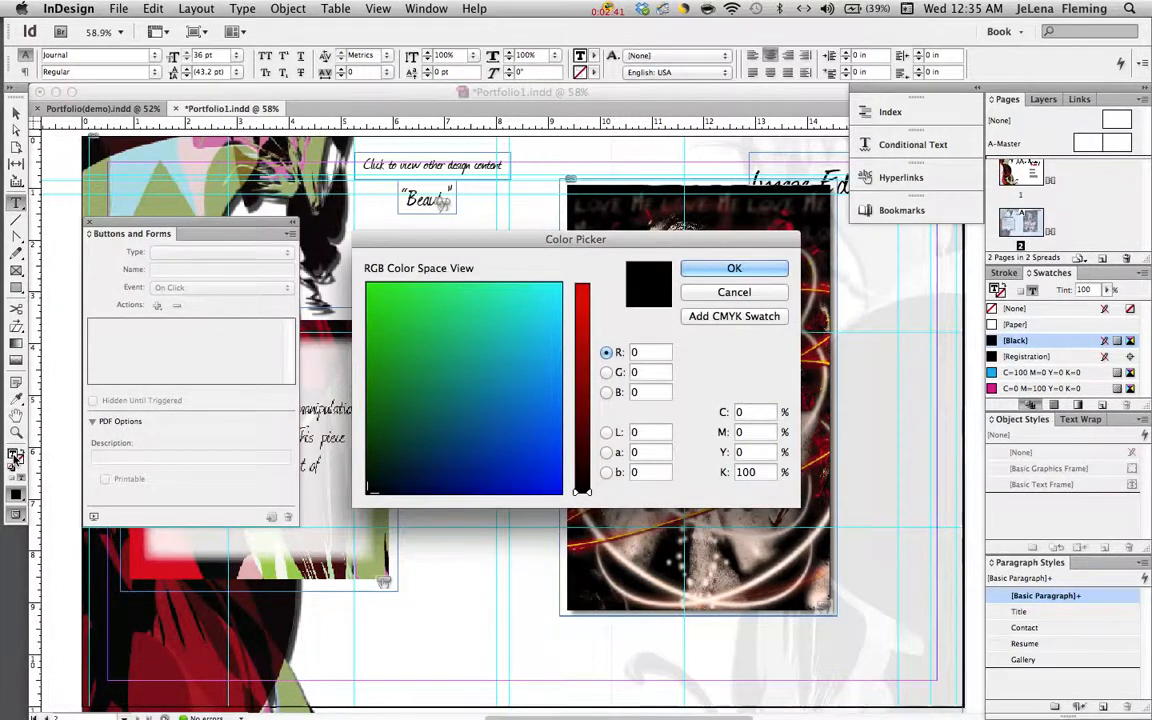
{"action": "left_click", "coordinate": [589, 489]}
{"action": "left_click_drag", "start_coordinate": [589, 489], "coordinate": [609, 249]}
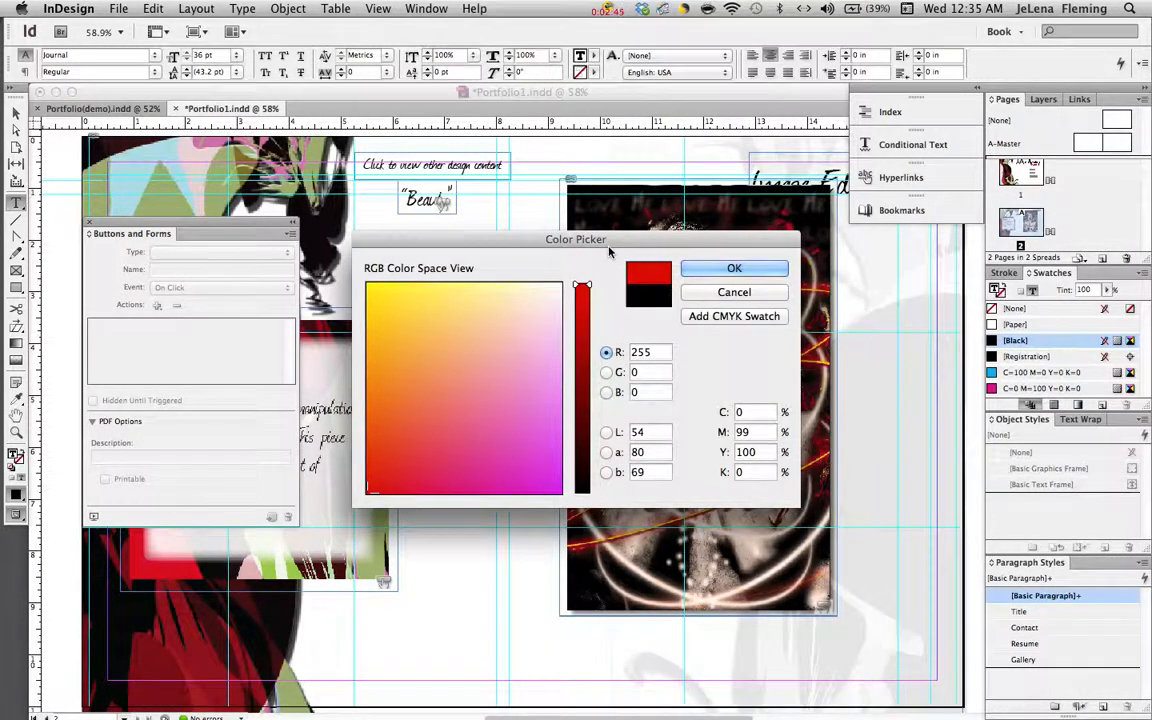
{"action": "left_click", "coordinate": [728, 269]}
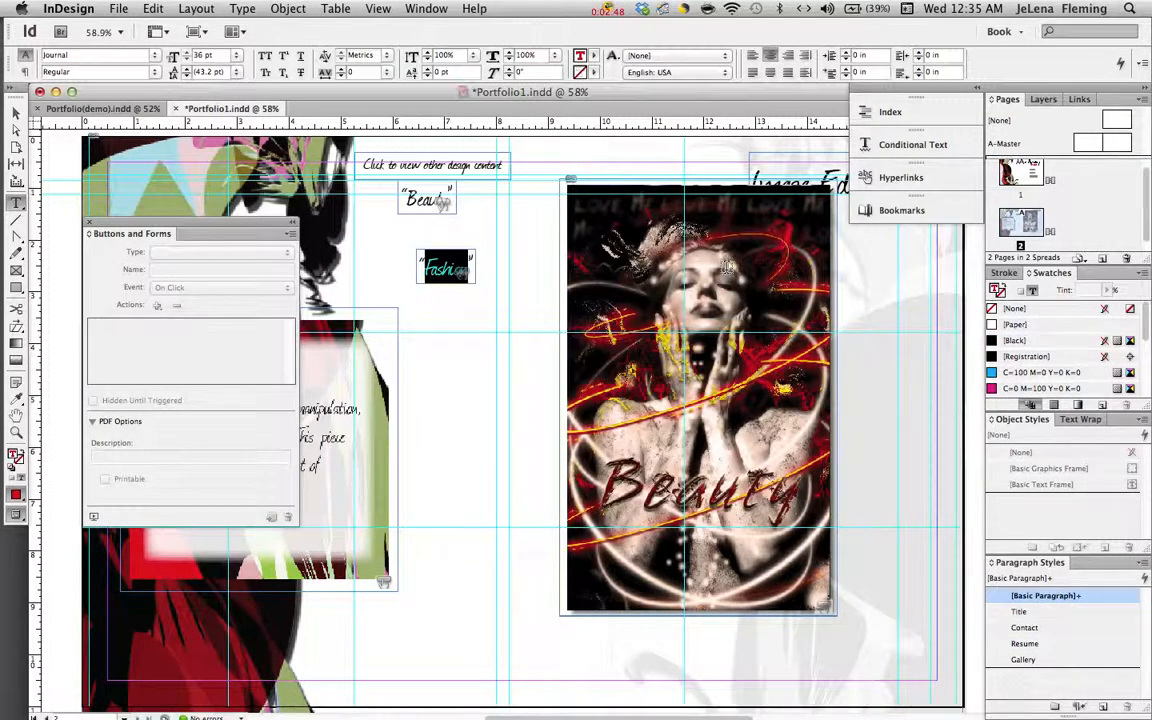
{"action": "left_click", "coordinate": [17, 116]}
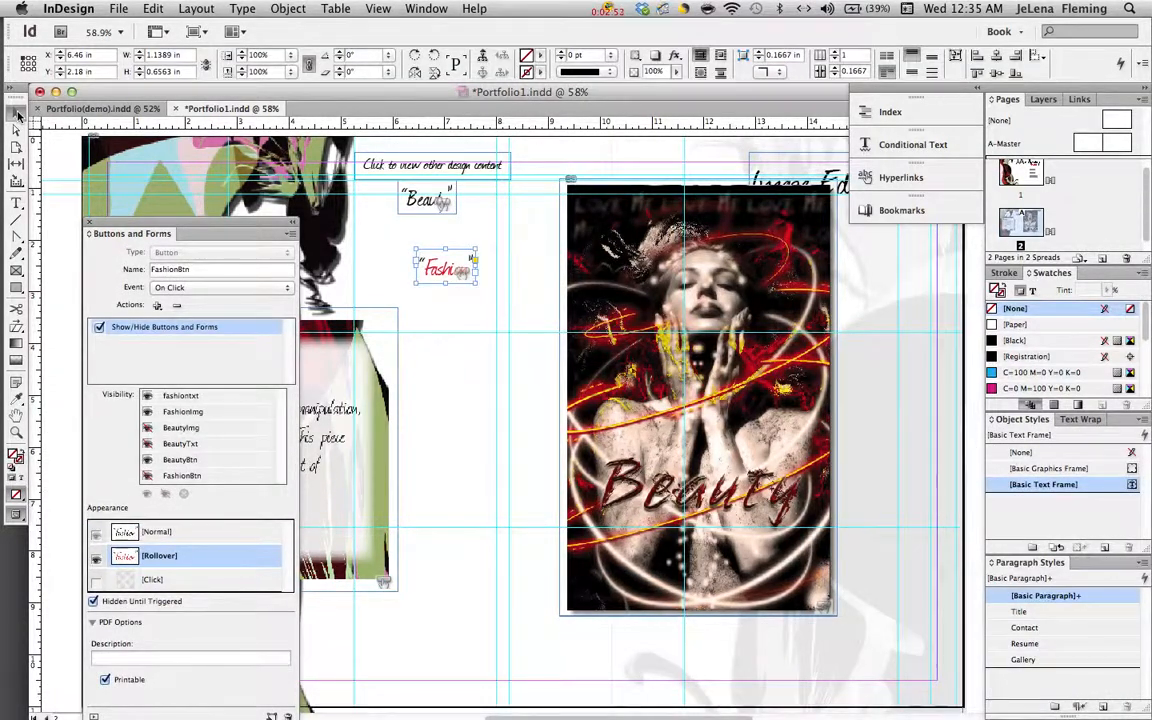
{"action": "left_click", "coordinate": [214, 580]}
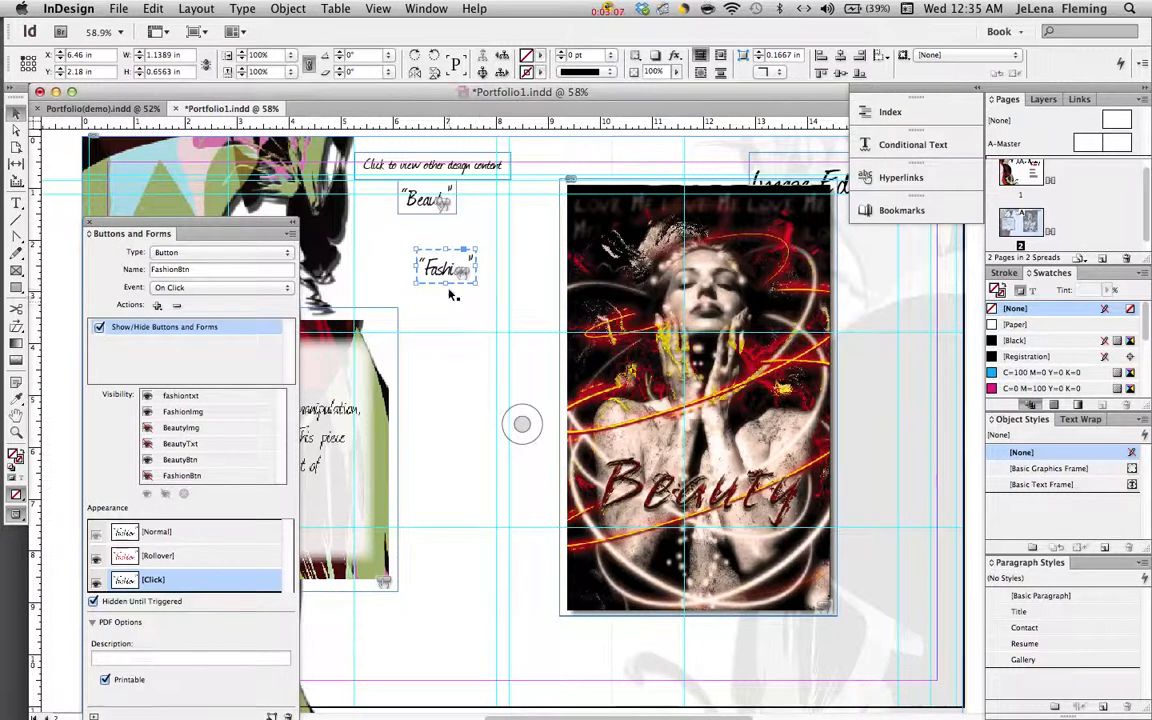
Step: Move the "Fashion" button directly over the "Beauty" button, to about X 6.09 in, Y 0.84 in
{"action": "left_click_drag", "start_coordinate": [447, 272], "coordinate": [417, 186]}
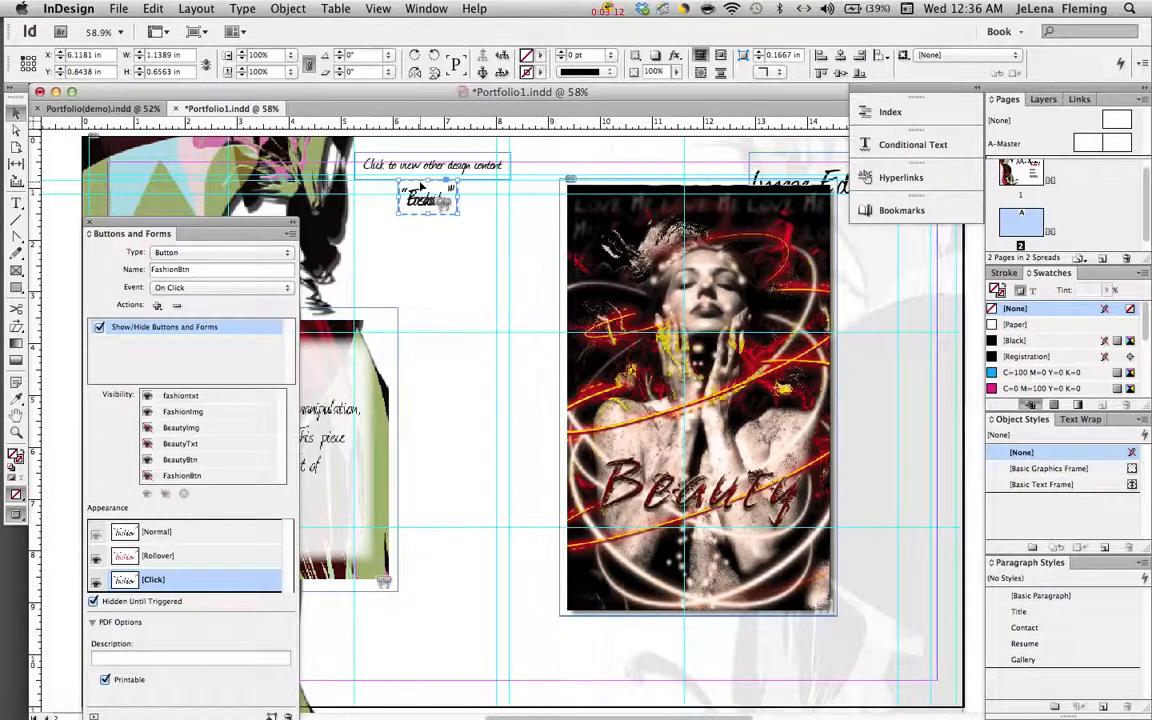
{"action": "key", "text": "Left"}
{"action": "key", "text": "Left"}
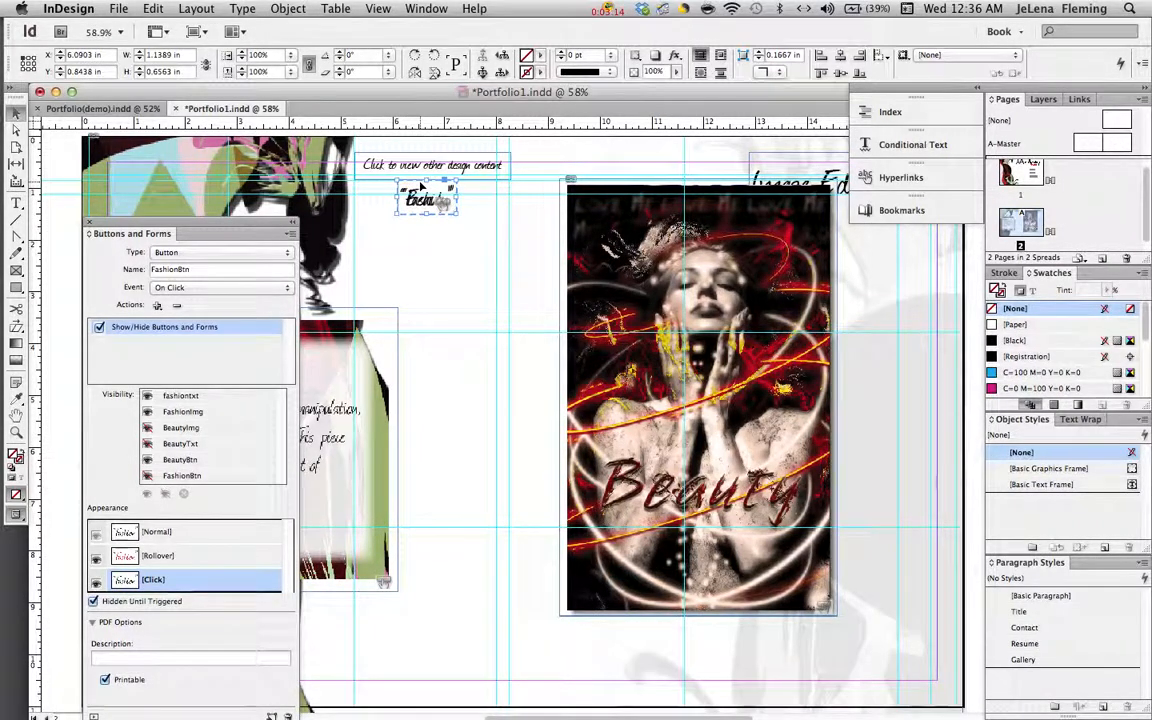
Step: Move the Beauty image to X 9.56 in, Y 1.5 in, and align the Fashion image directly behind it at the same position
{"action": "mouse_move", "coordinate": [570, 121]}
{"action": "left_mouse_down"}
{"action": "mouse_move", "coordinate": [643, 183]}
{"action": "mouse_move", "coordinate": [636, 272]}
{"action": "mouse_move", "coordinate": [640, 190]}
{"action": "mouse_move", "coordinate": [566, 117]}
{"action": "left_mouse_up"}
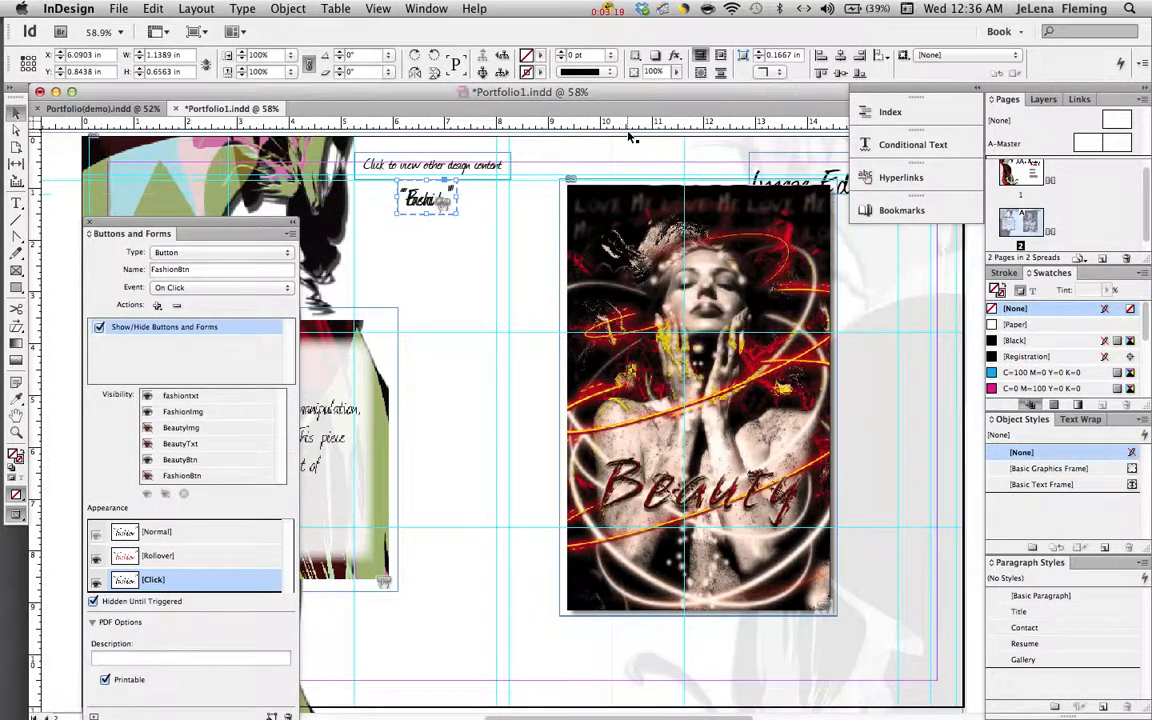
{"action": "left_click_drag", "start_coordinate": [632, 265], "coordinate": [645, 348]}
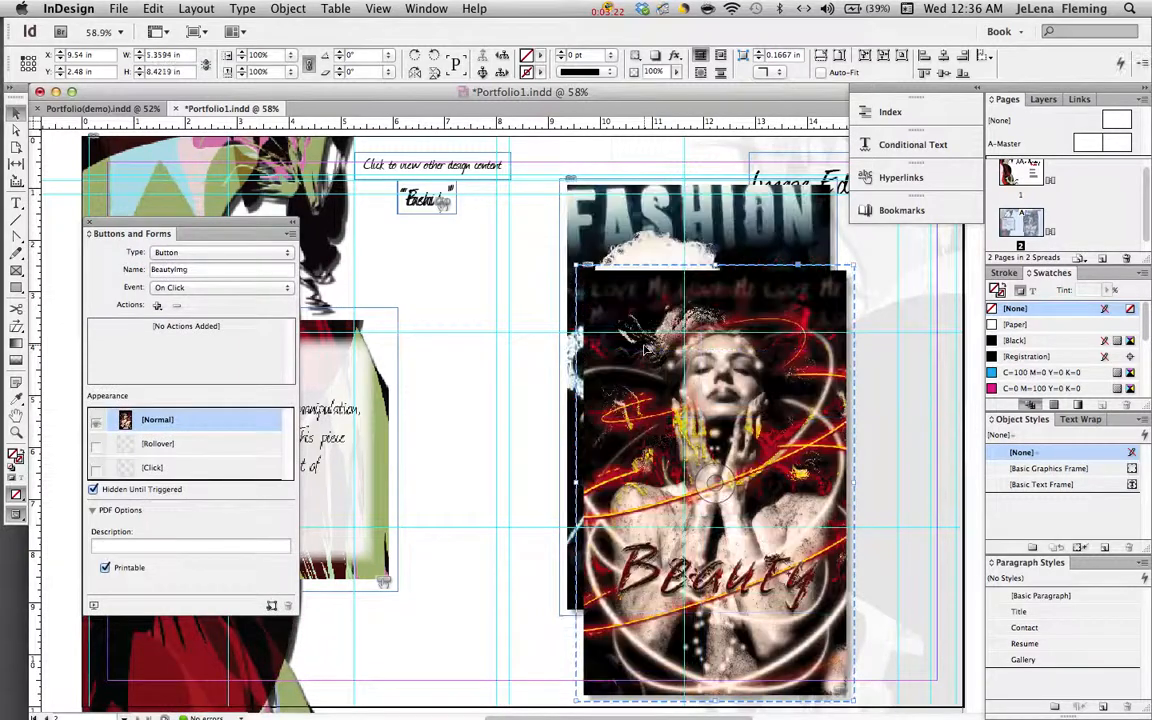
{"action": "mouse_move", "coordinate": [645, 348]}
{"action": "left_mouse_down"}
{"action": "mouse_move", "coordinate": [665, 342]}
{"action": "mouse_move", "coordinate": [652, 343]}
{"action": "left_mouse_up"}
{"action": "key", "text": "XF86MonBrightnessUp"}
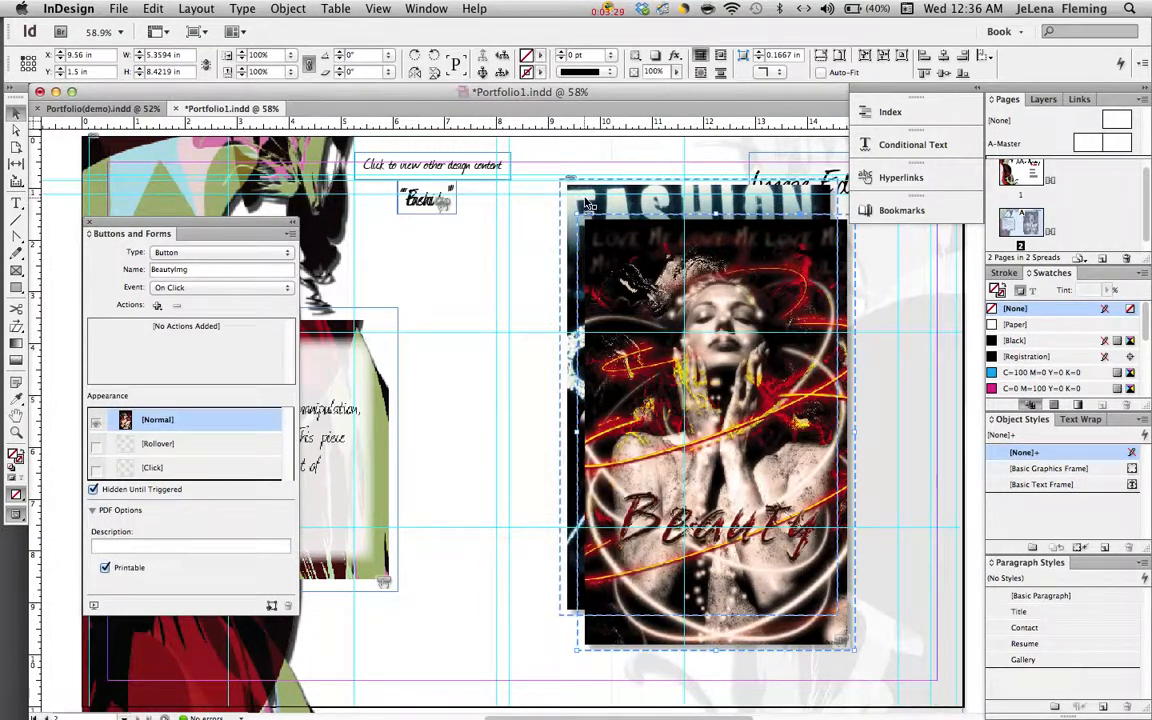
{"action": "left_click_drag", "start_coordinate": [585, 199], "coordinate": [595, 233]}
{"action": "left_click_drag", "start_coordinate": [600, 242], "coordinate": [600, 240]}
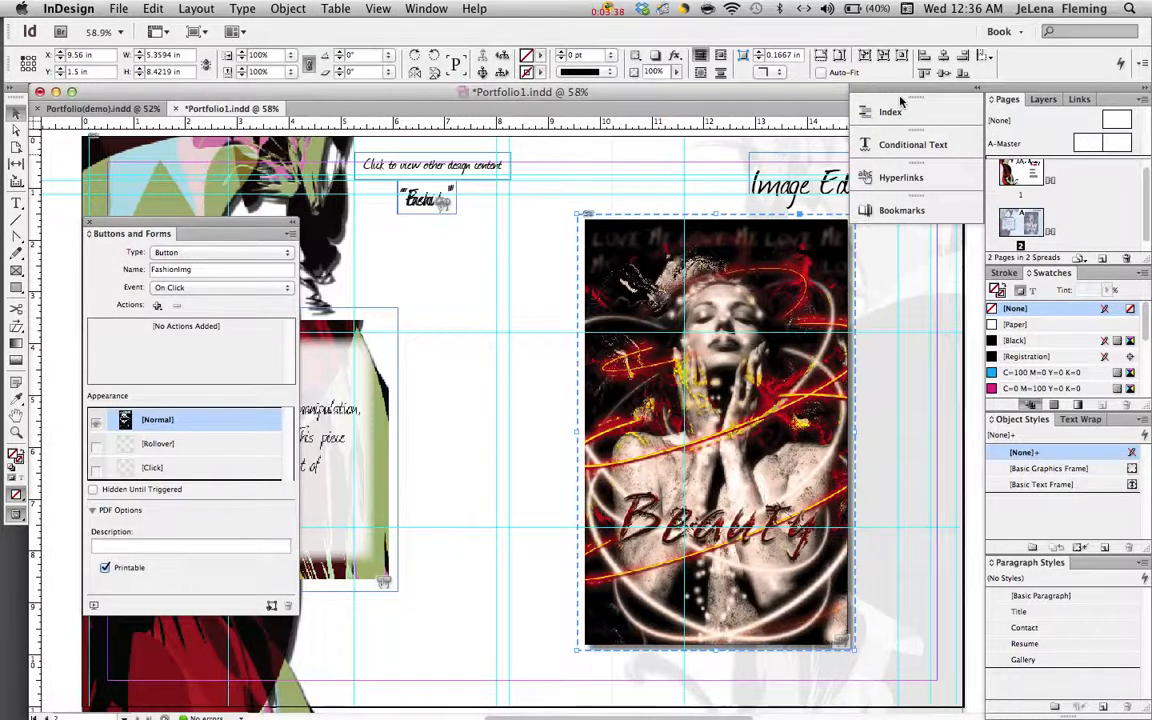
Step: Preview the spread as SWF and test the "Beauty" and "Fashion" buttons to check that they swap the image and text
{"action": "left_click", "coordinate": [410, 208]}
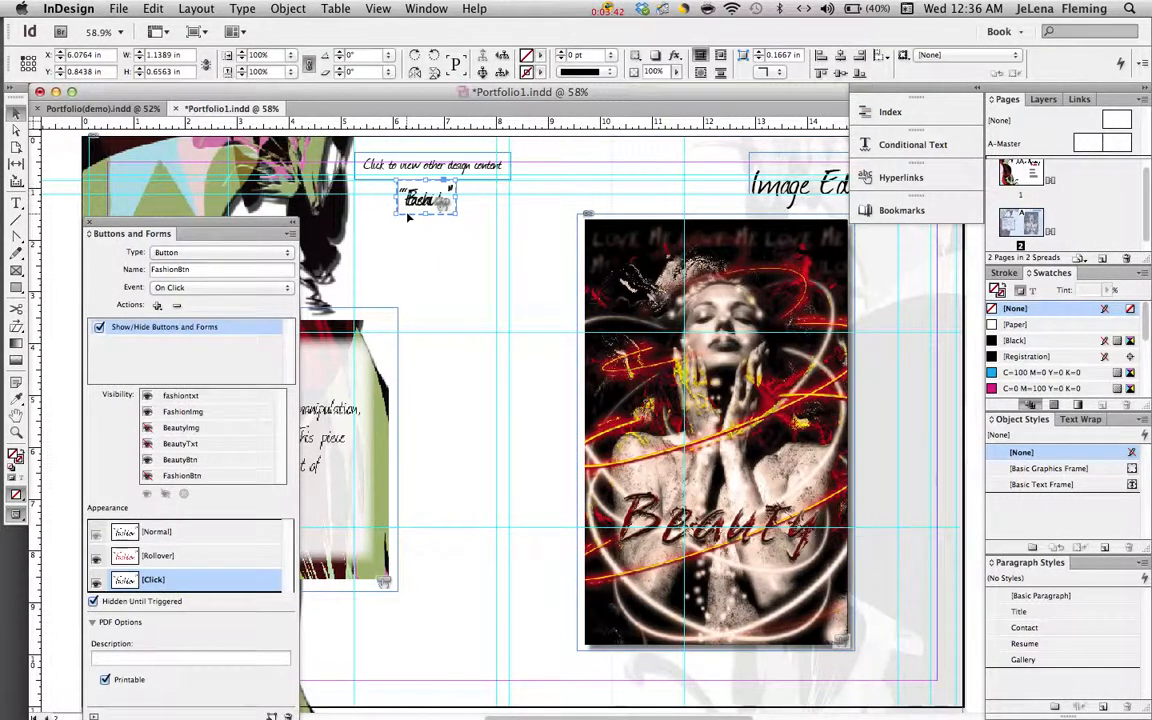
{"action": "left_click", "coordinate": [426, 9]}
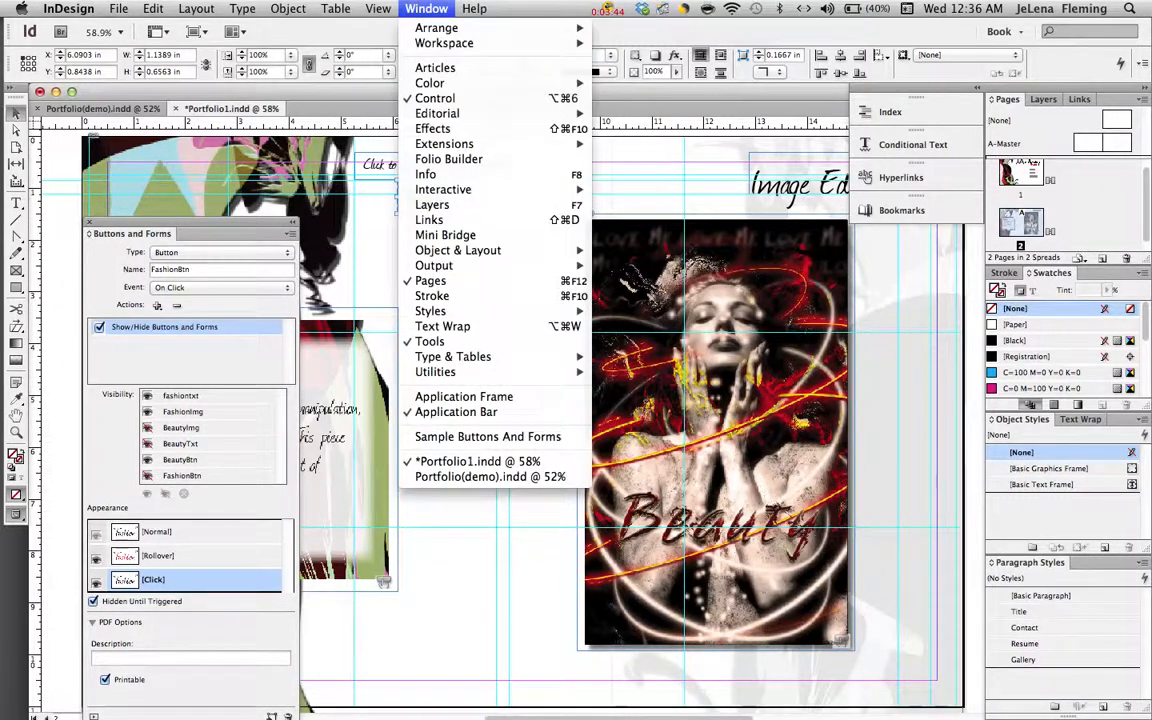
{"action": "mouse_move", "coordinate": [482, 195]}
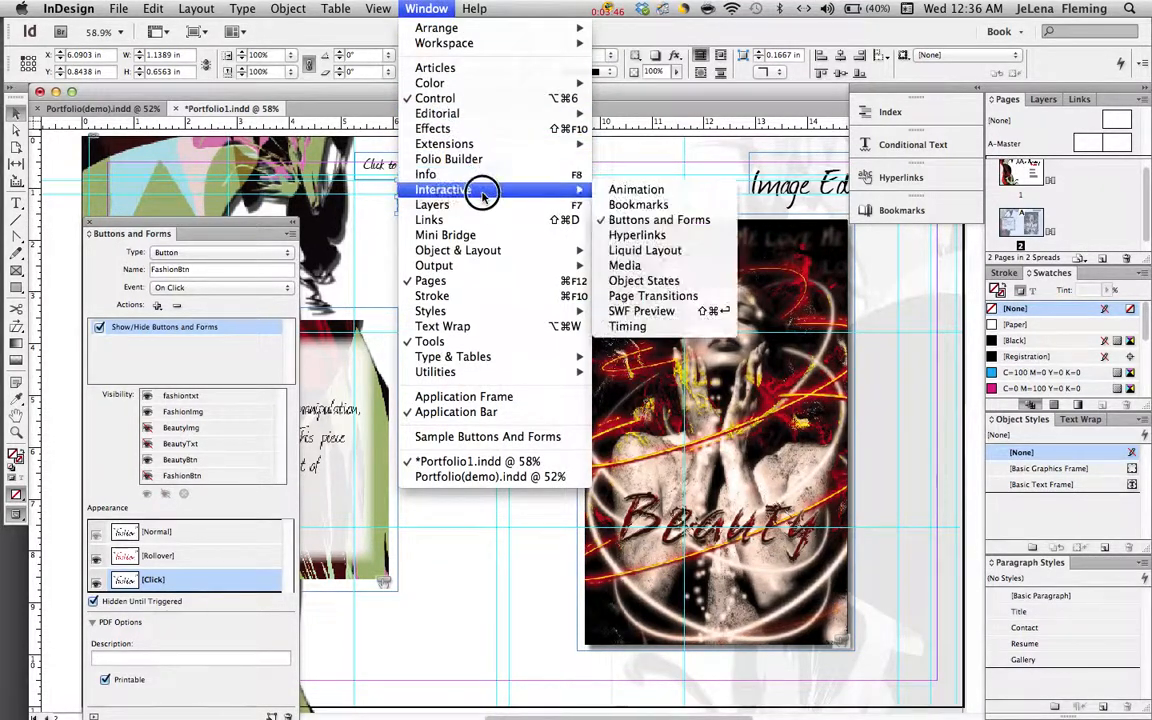
{"action": "left_click", "coordinate": [692, 313]}
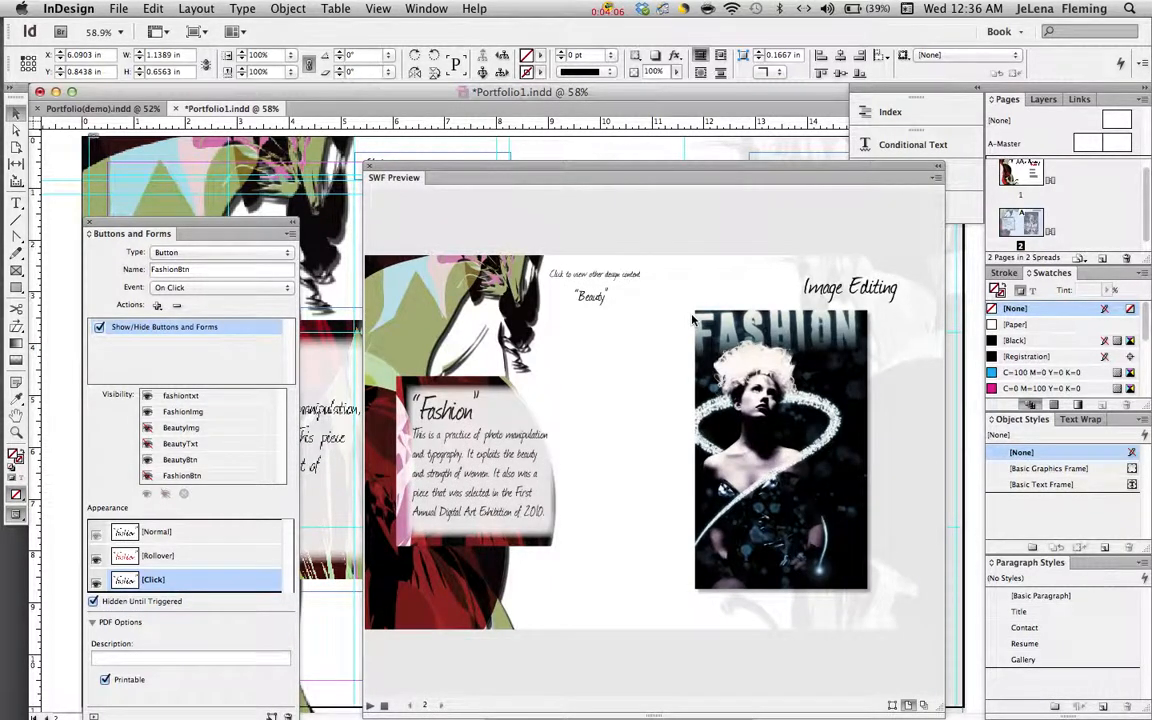
{"action": "left_click", "coordinate": [596, 300]}
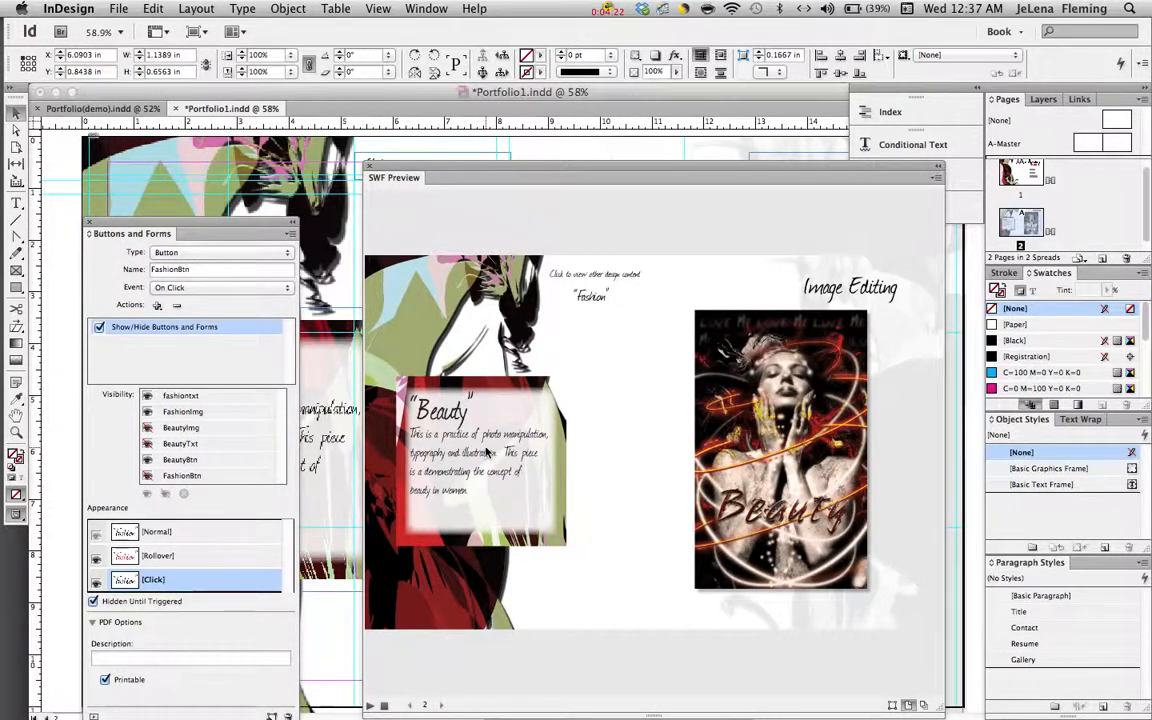
{"action": "left_click", "coordinate": [595, 298]}
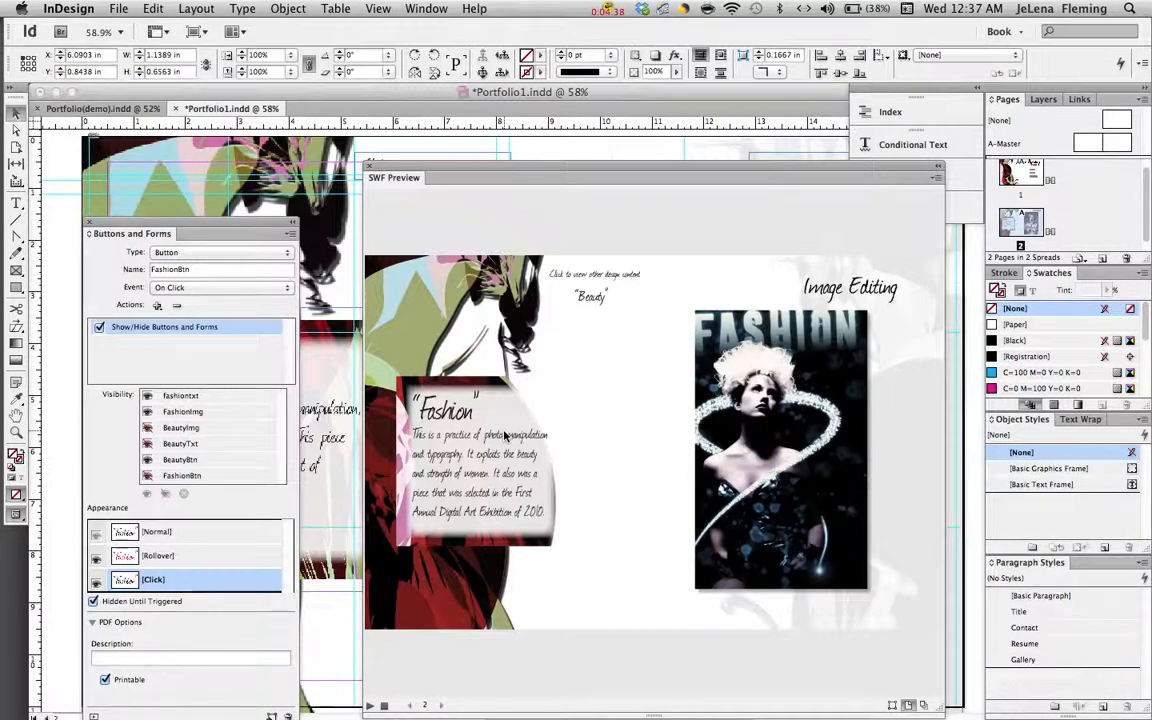
Step: Close the SWF preview and save the Portfolio1.indd document
{"action": "left_click", "coordinate": [370, 165]}
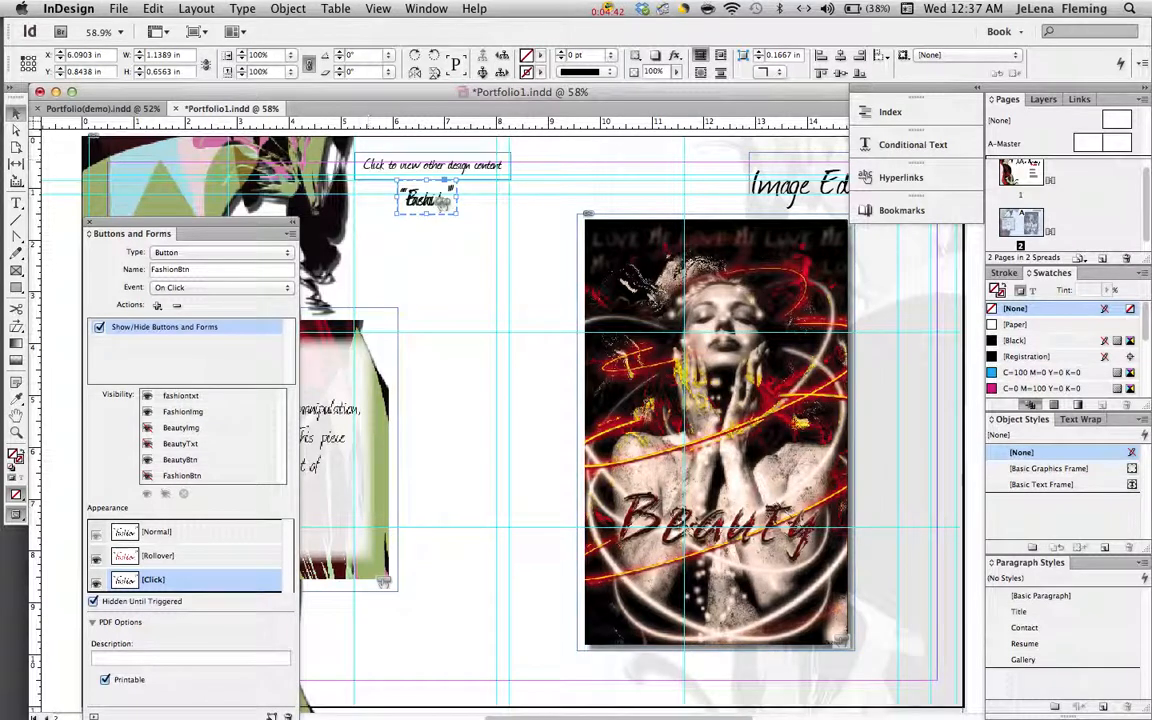
{"action": "left_click", "coordinate": [118, 8]}
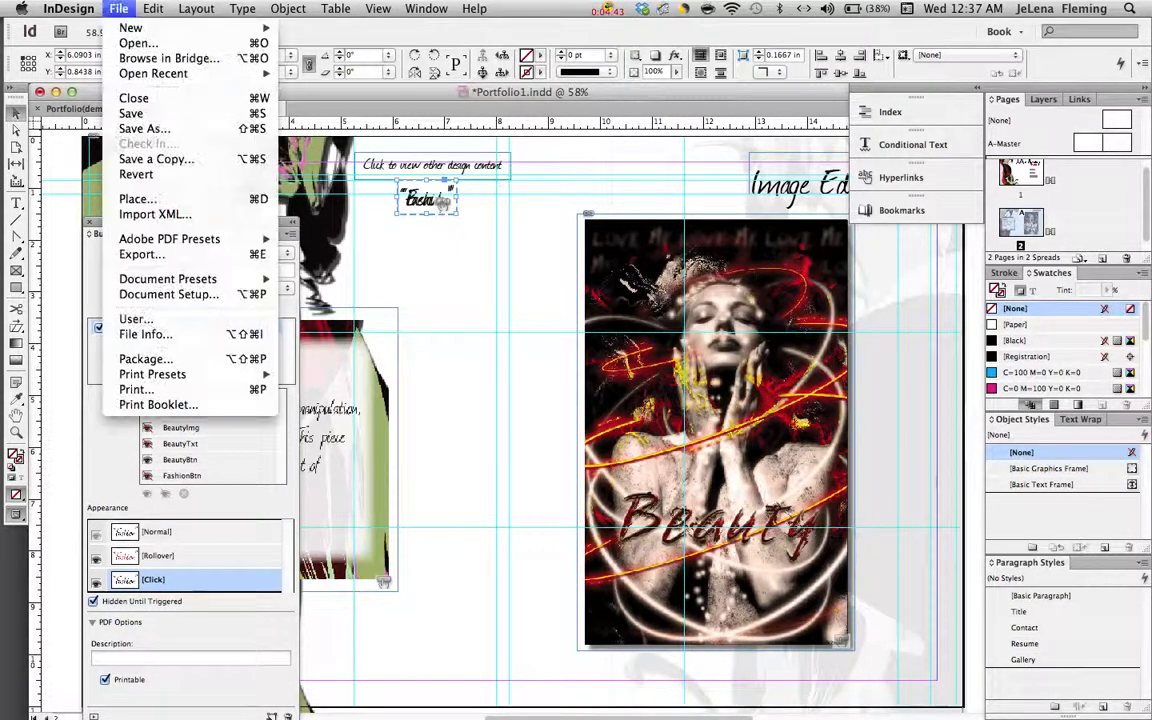
{"action": "left_click", "coordinate": [146, 114]}
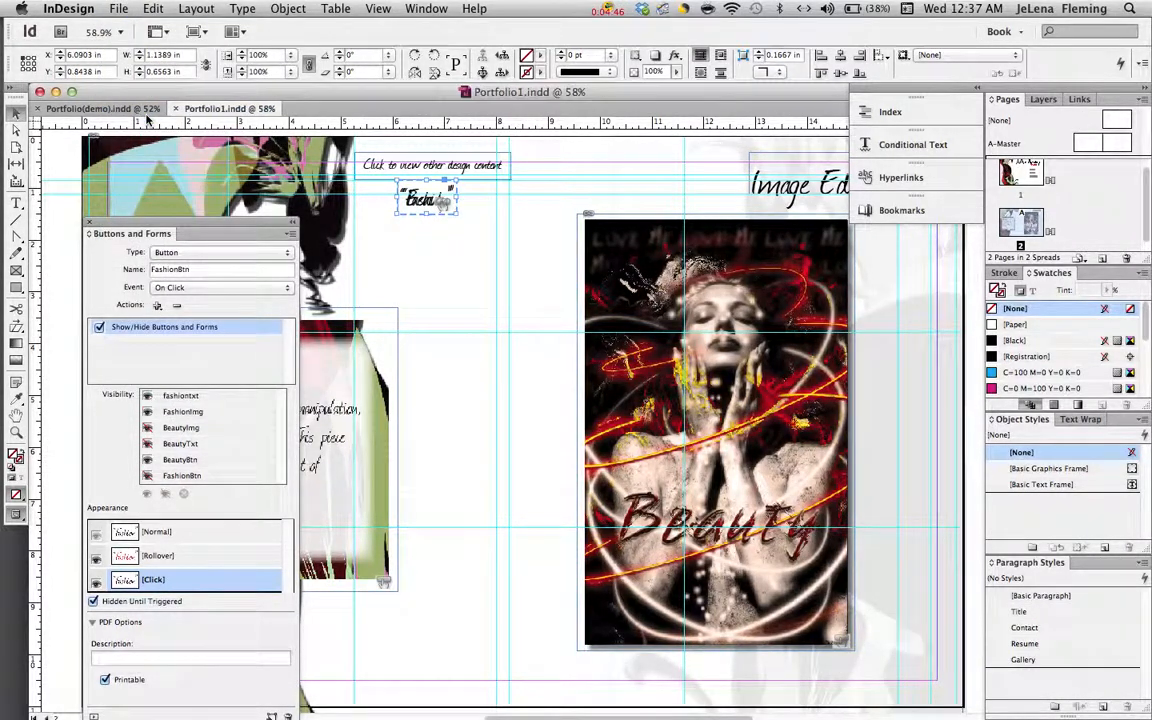